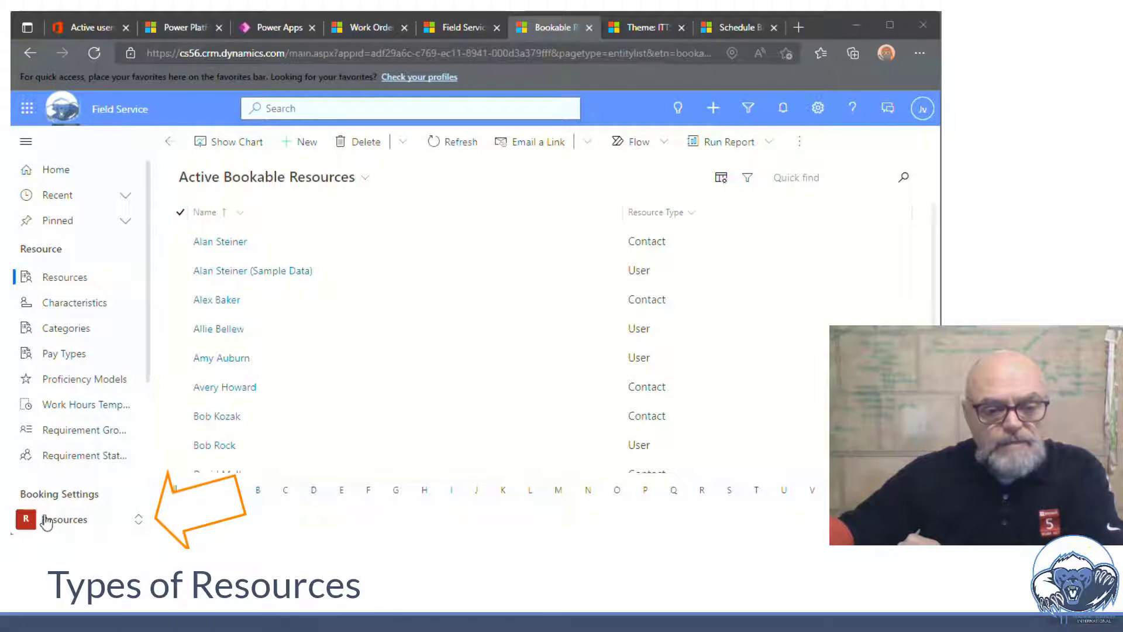
# Confirm the Resources area is active and start a blank new bookable resource record
pyautogui.click(46, 520)
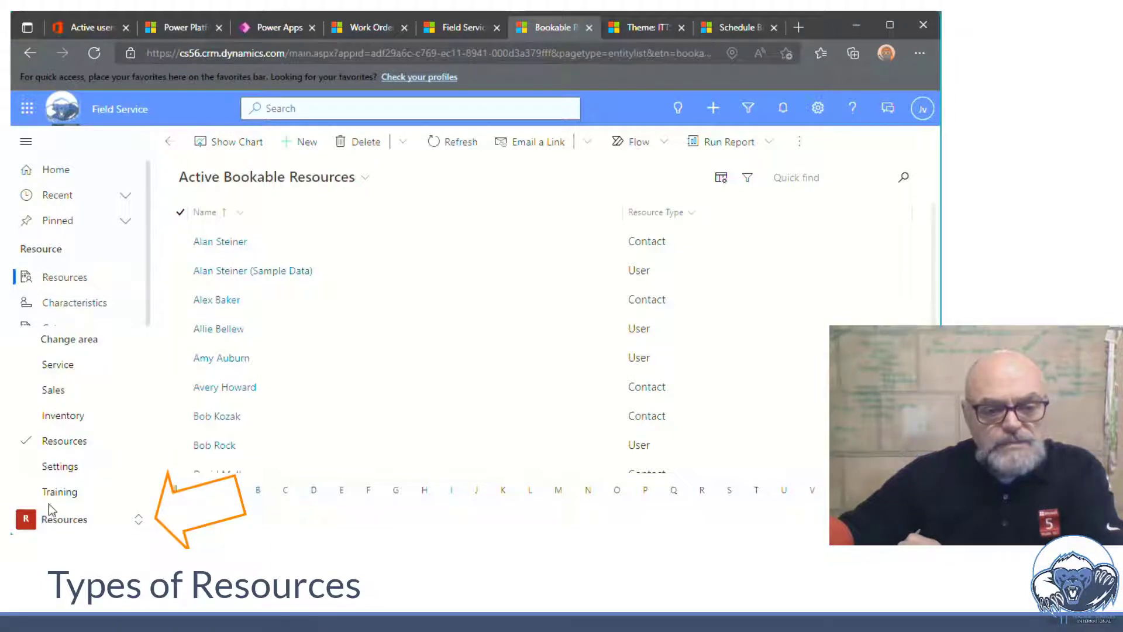
pyautogui.click(77, 451)
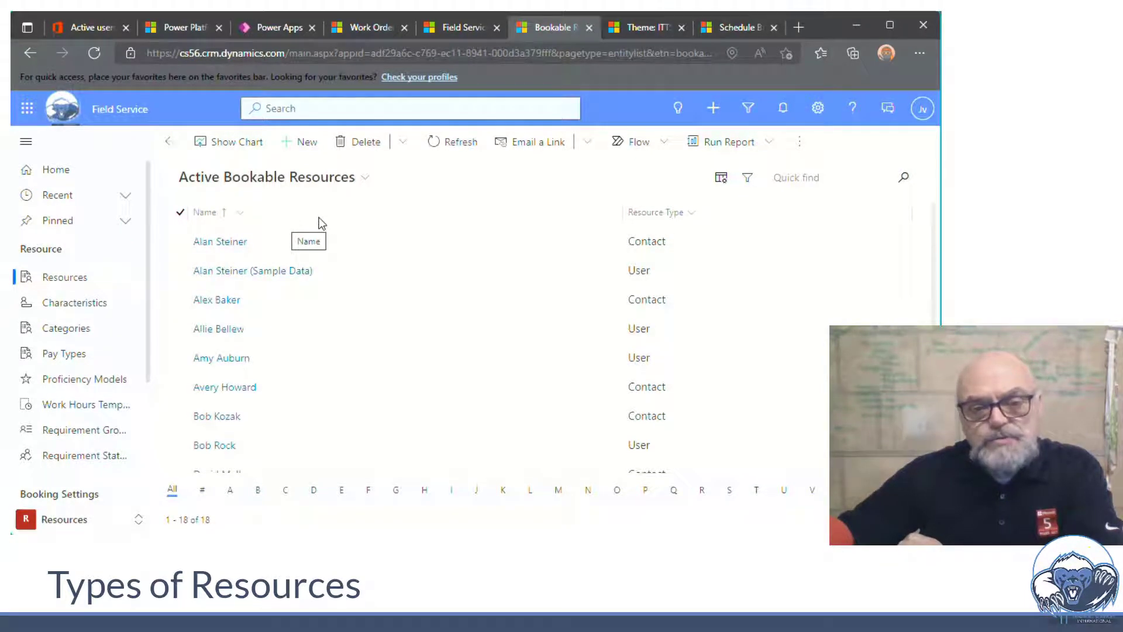
pyautogui.click(303, 146)
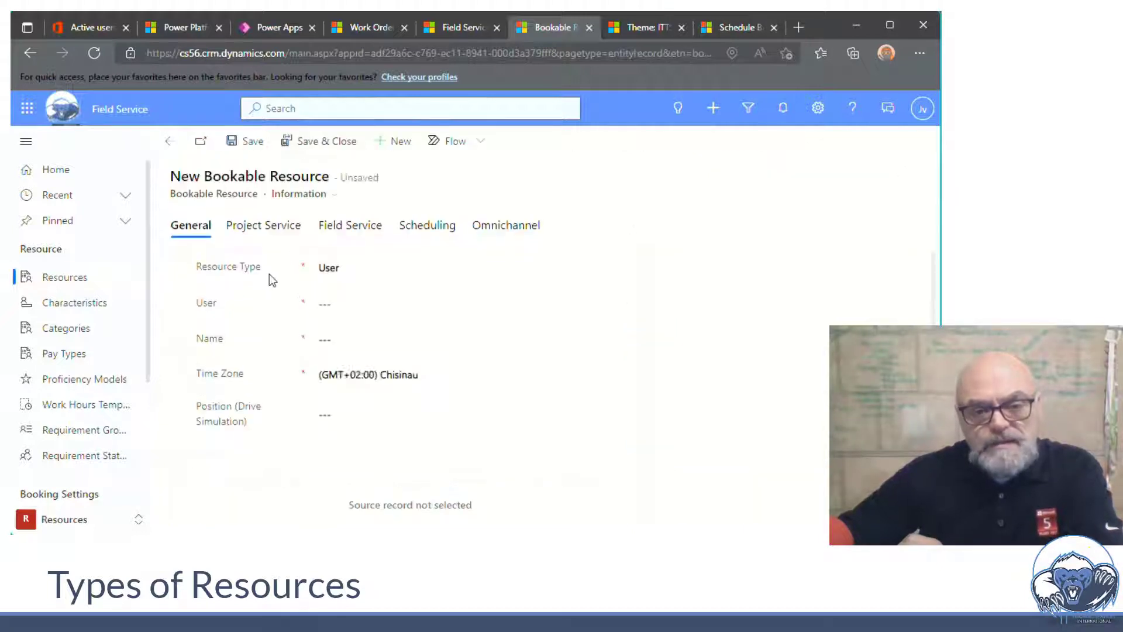
# Review the Resource Type options, then leave the unsaved form for the Active Bookable Resources list
pyautogui.click(360, 270)
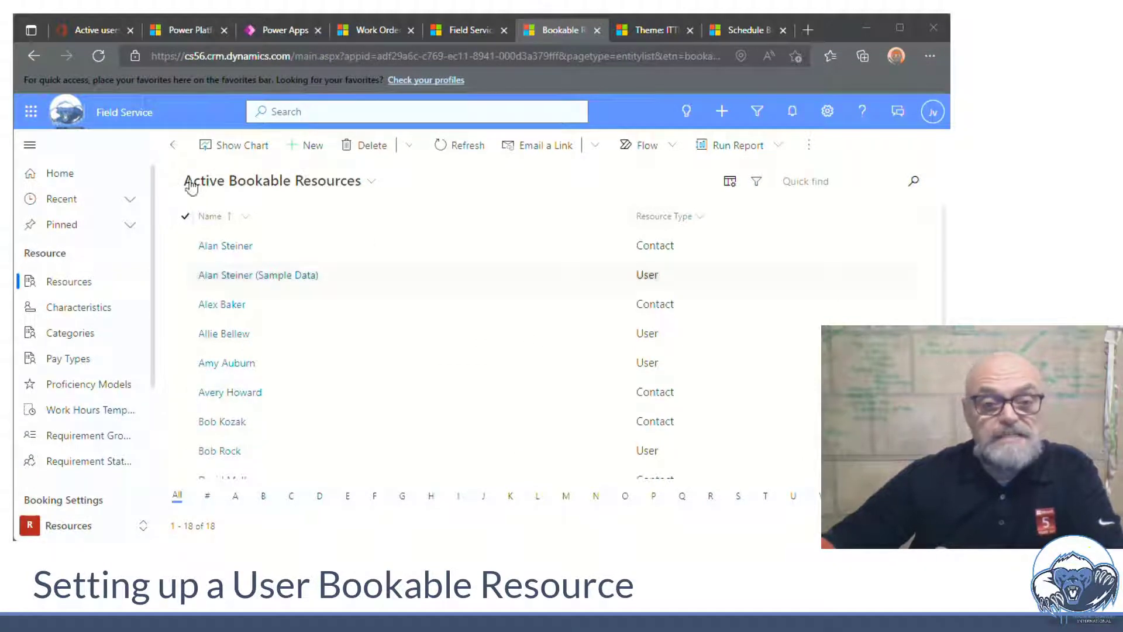
# Switch to the Microsoft 365 admin center's Active users list
pyautogui.click(94, 34)
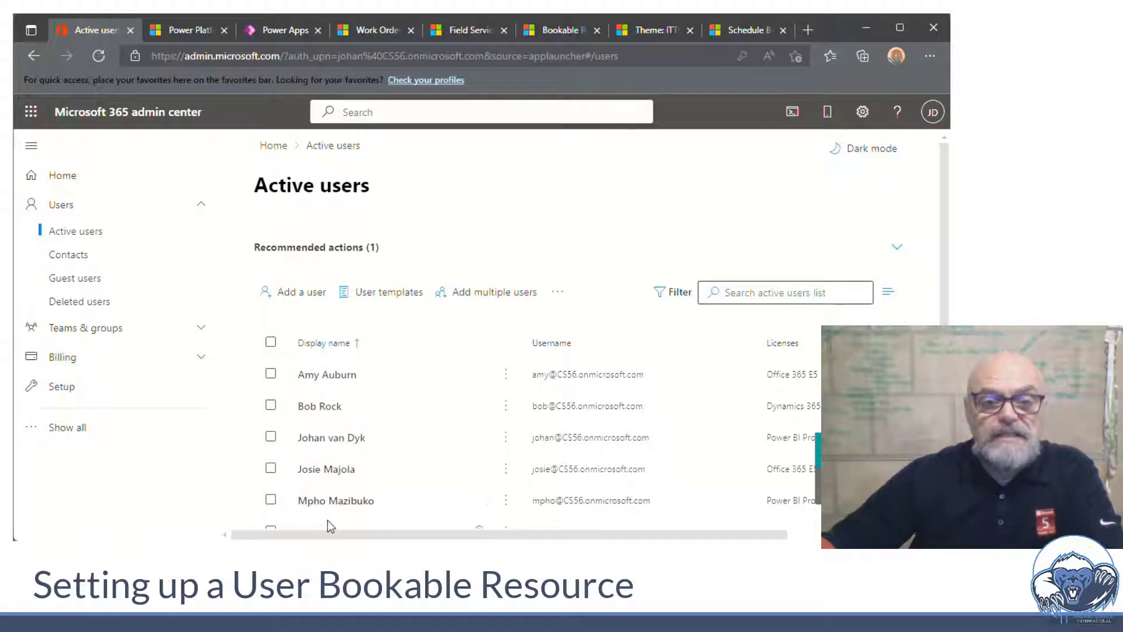
# Switch to the Power Platform admin center's Environments list
pyautogui.click(182, 29)
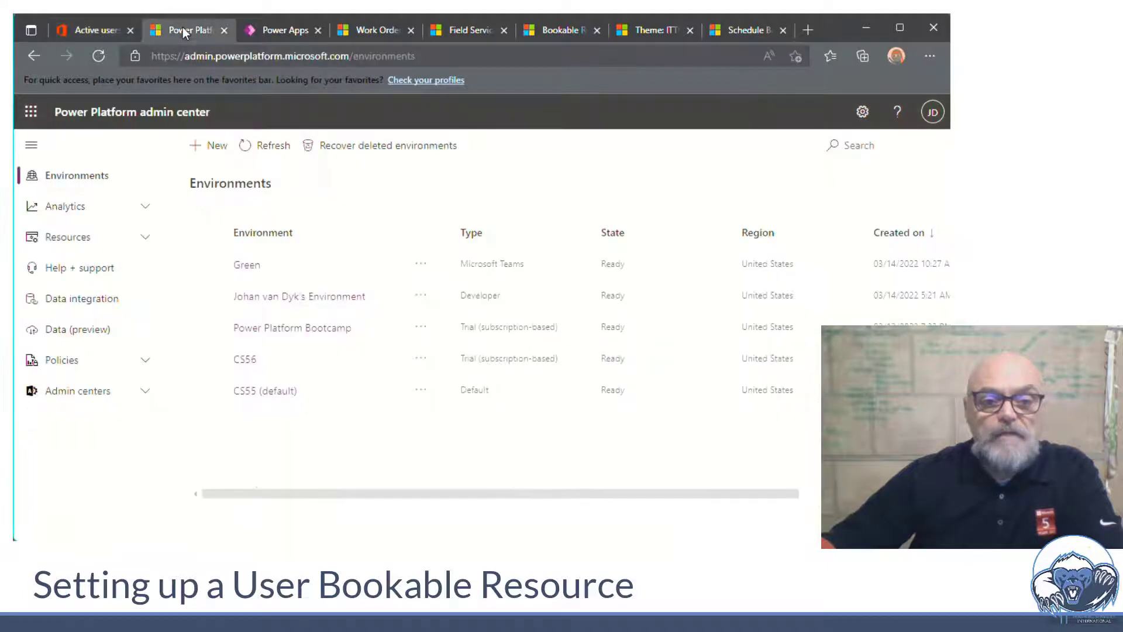
# Open the CS56 environment's full Users list and begin adding a user
pyautogui.click(244, 360)
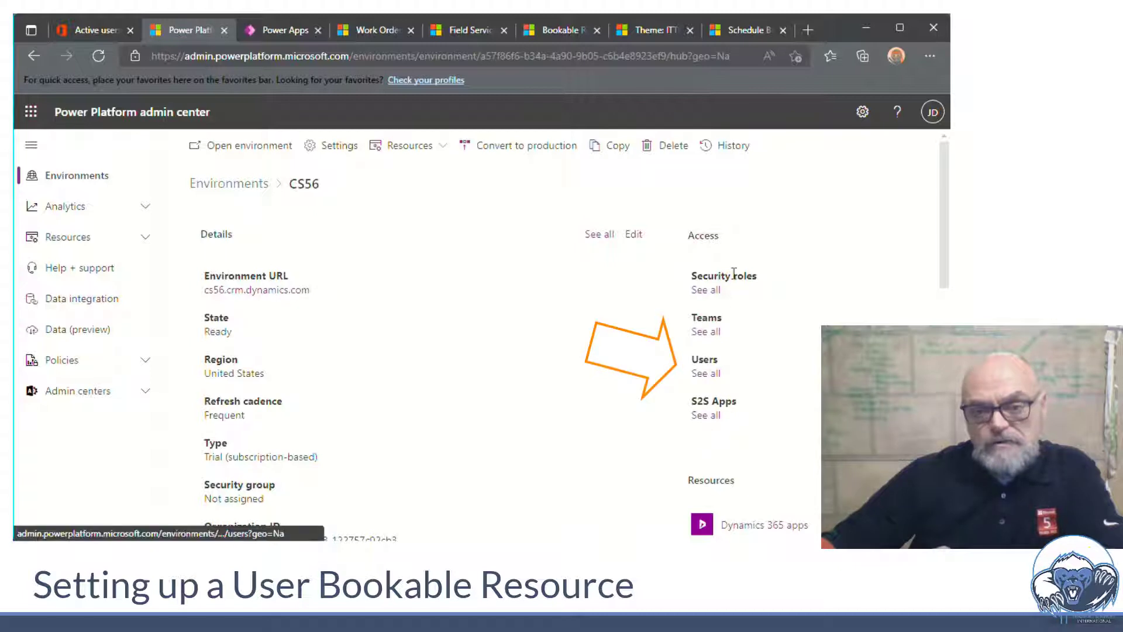
pyautogui.click(707, 374)
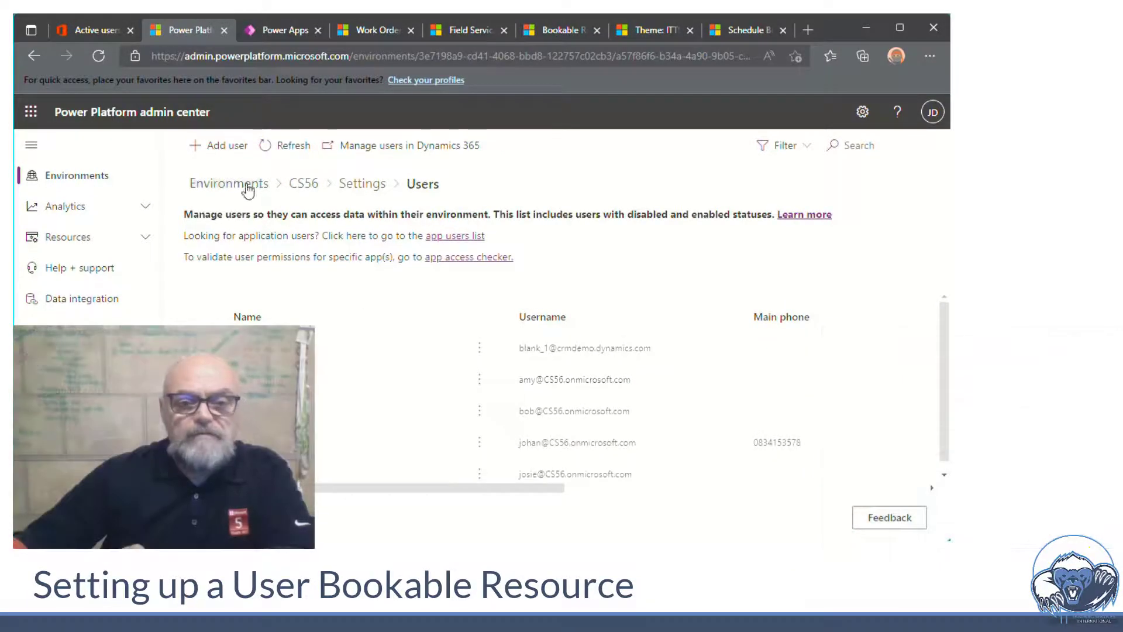
pyautogui.click(216, 151)
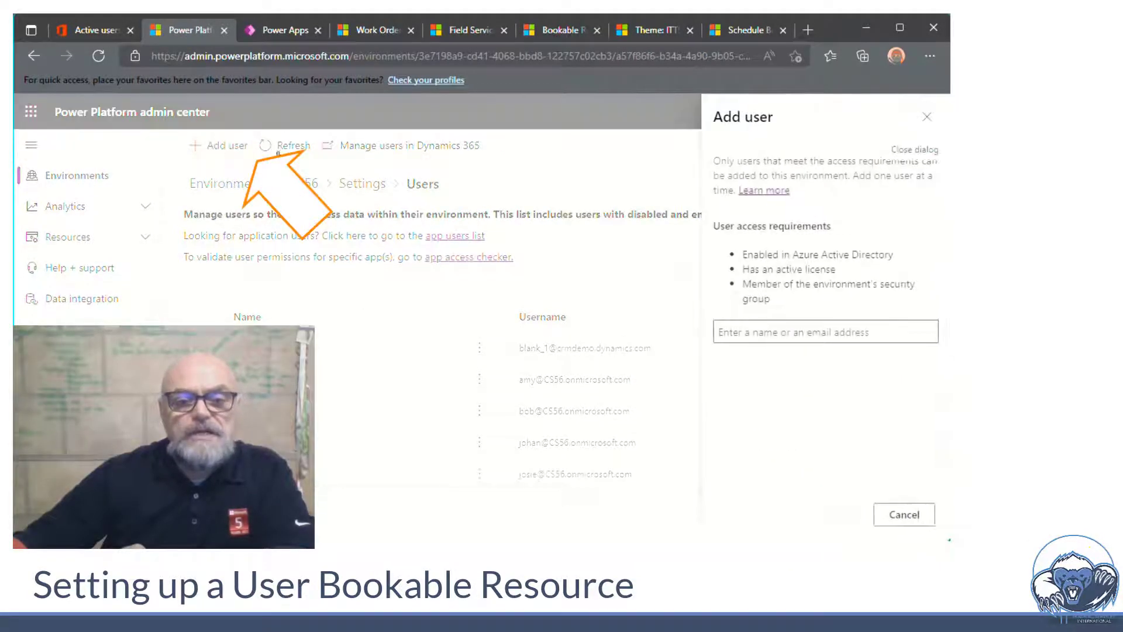
# Search for the new user by name and add them to the CS56 environment
pyautogui.click(754, 331)
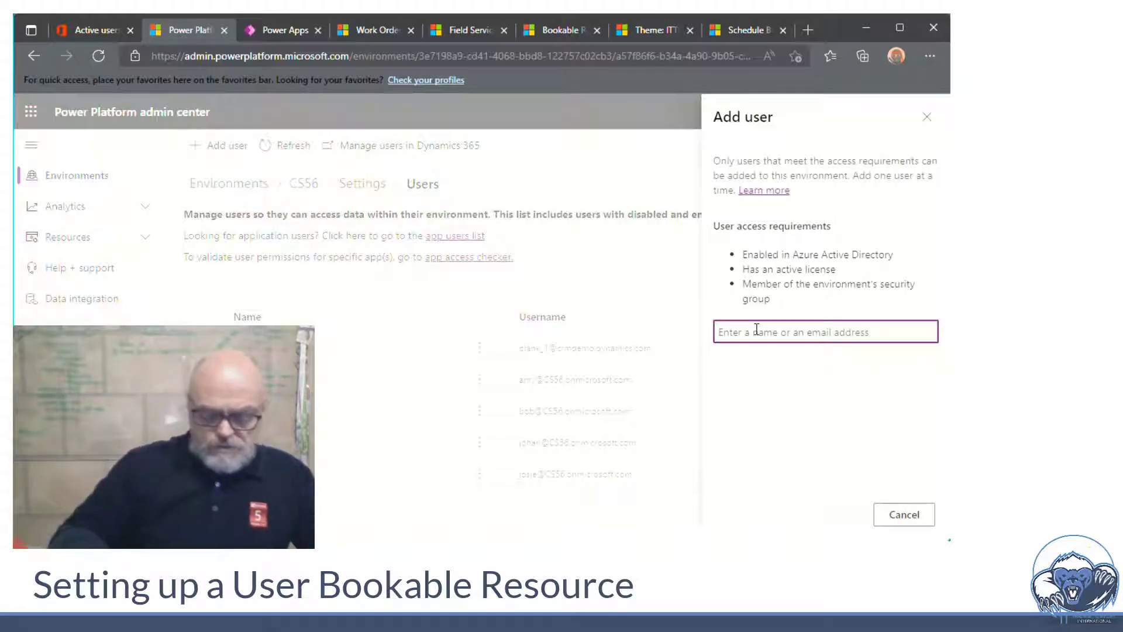
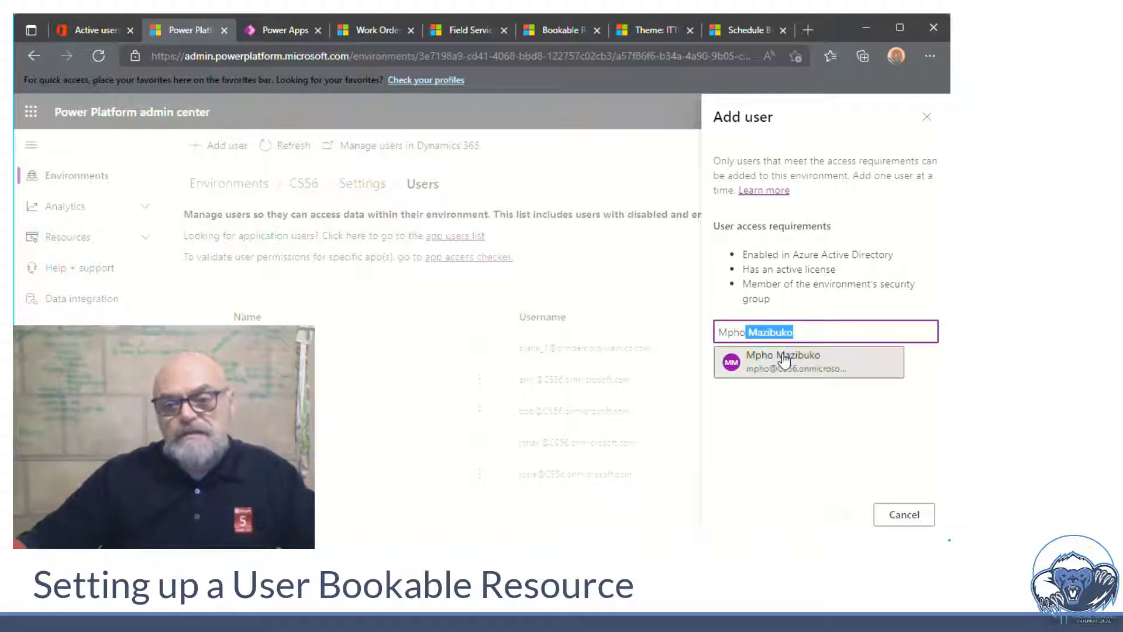
pyautogui.click(784, 359)
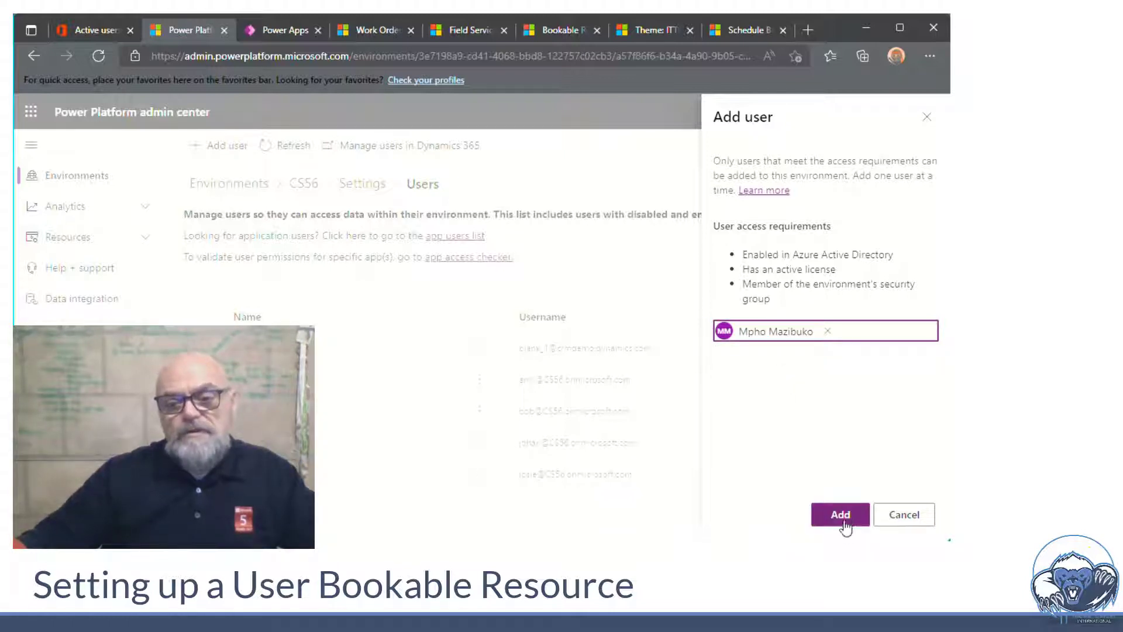
pyautogui.click(843, 516)
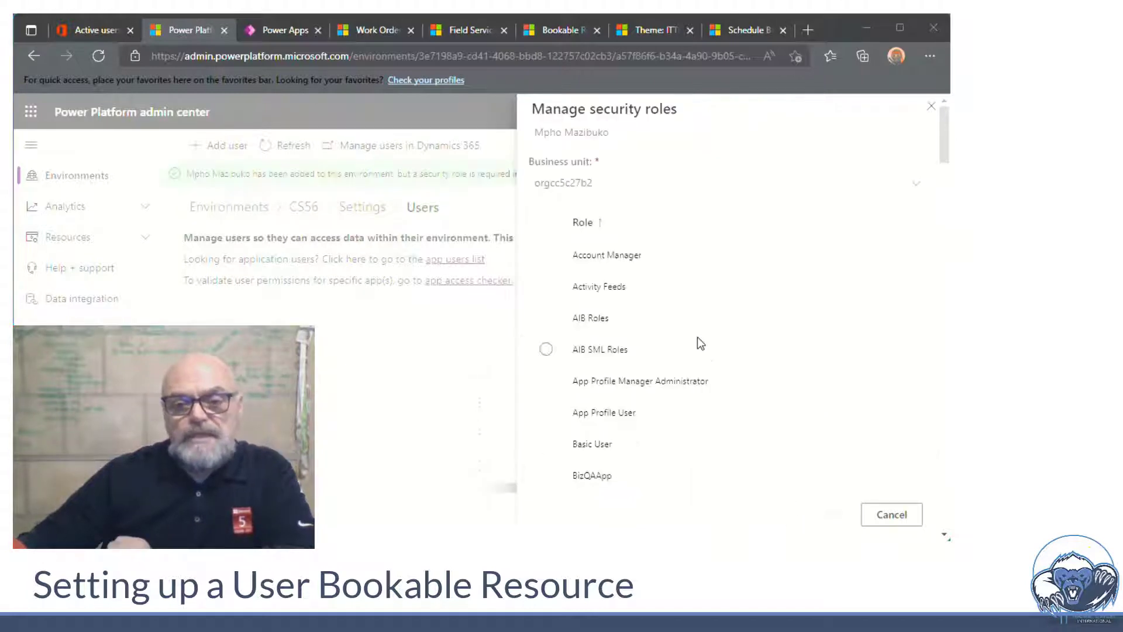
# Save the Field Service - Resource security role for the user and return to Bookable Resources
pyautogui.scroll(-9, 739, 377)
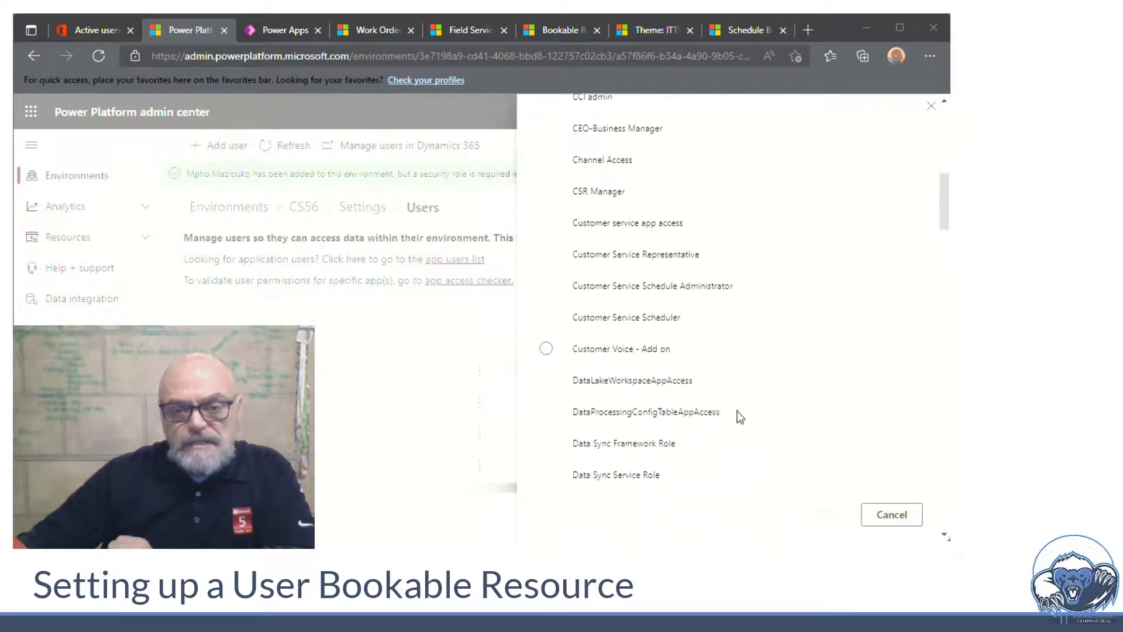
pyautogui.scroll(-10, 737, 412)
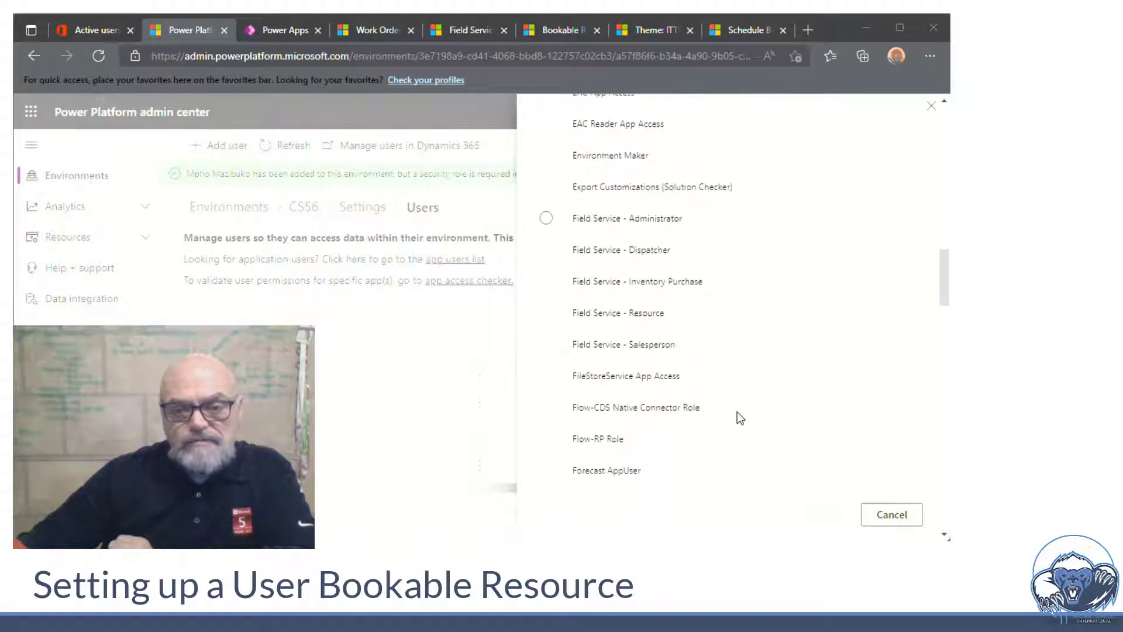
pyautogui.click(546, 313)
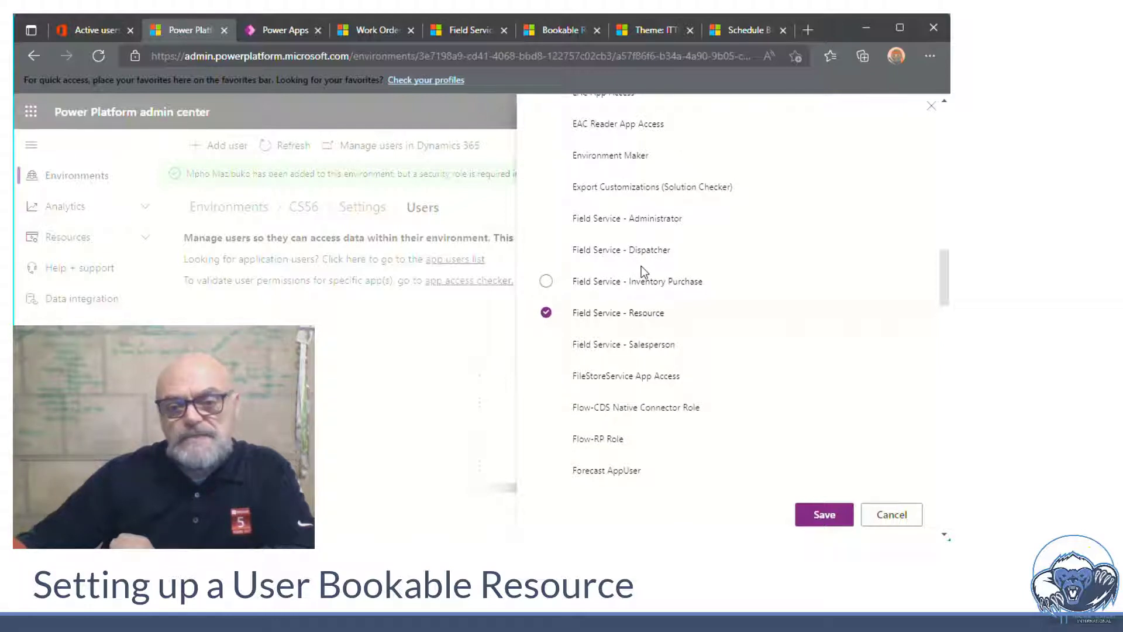
pyautogui.click(825, 516)
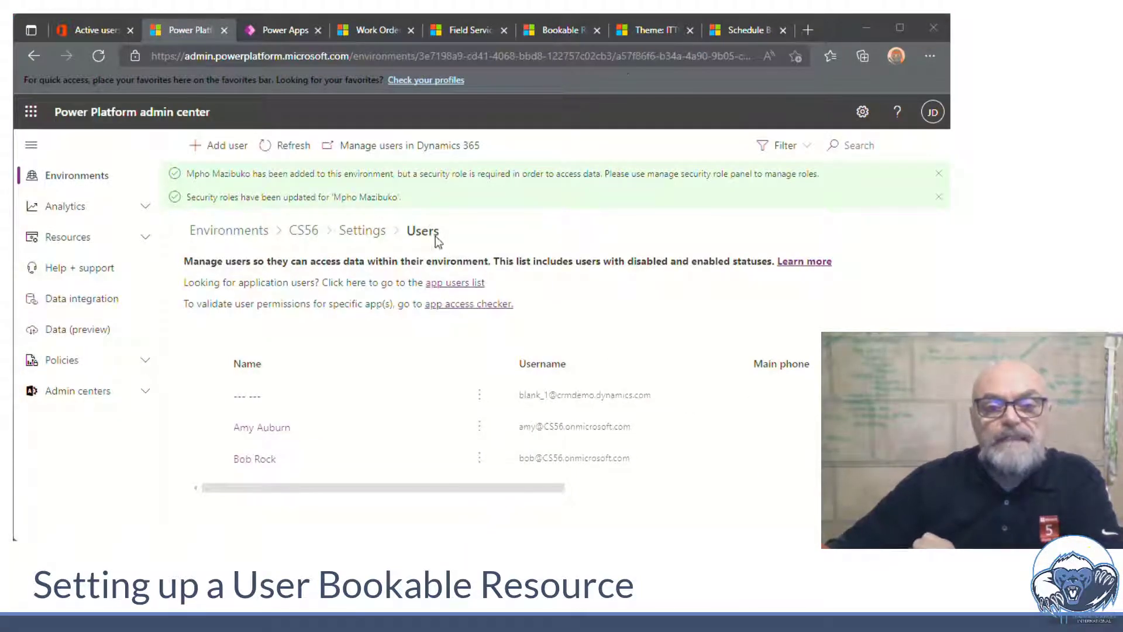
pyautogui.click(570, 33)
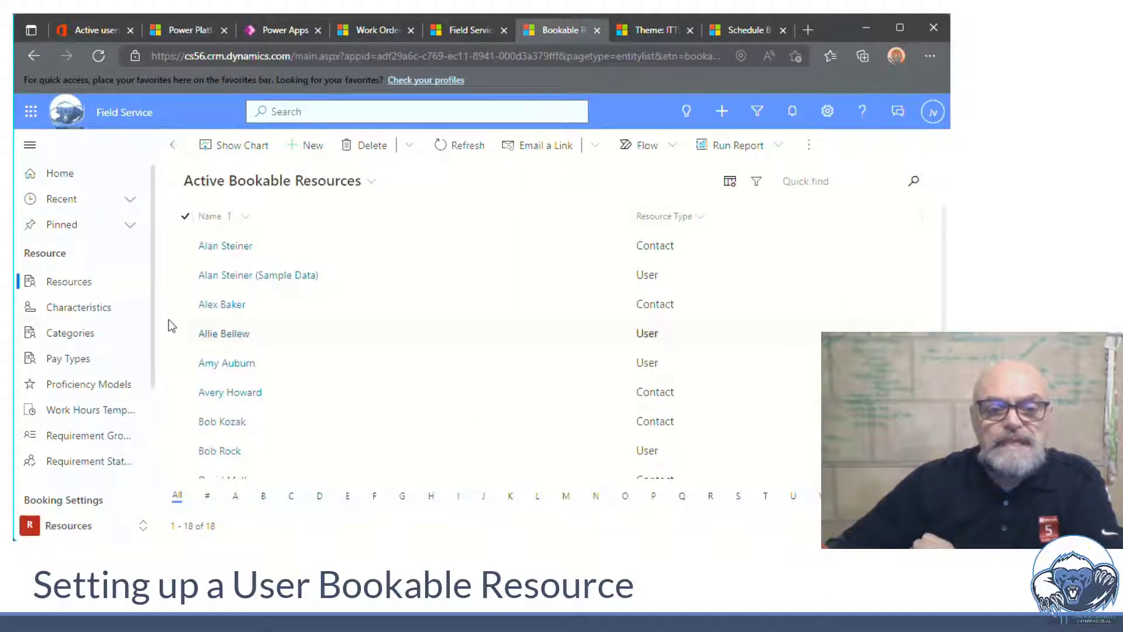
# Create a new User-type bookable resource linked to the newly added user
pyautogui.click(311, 150)
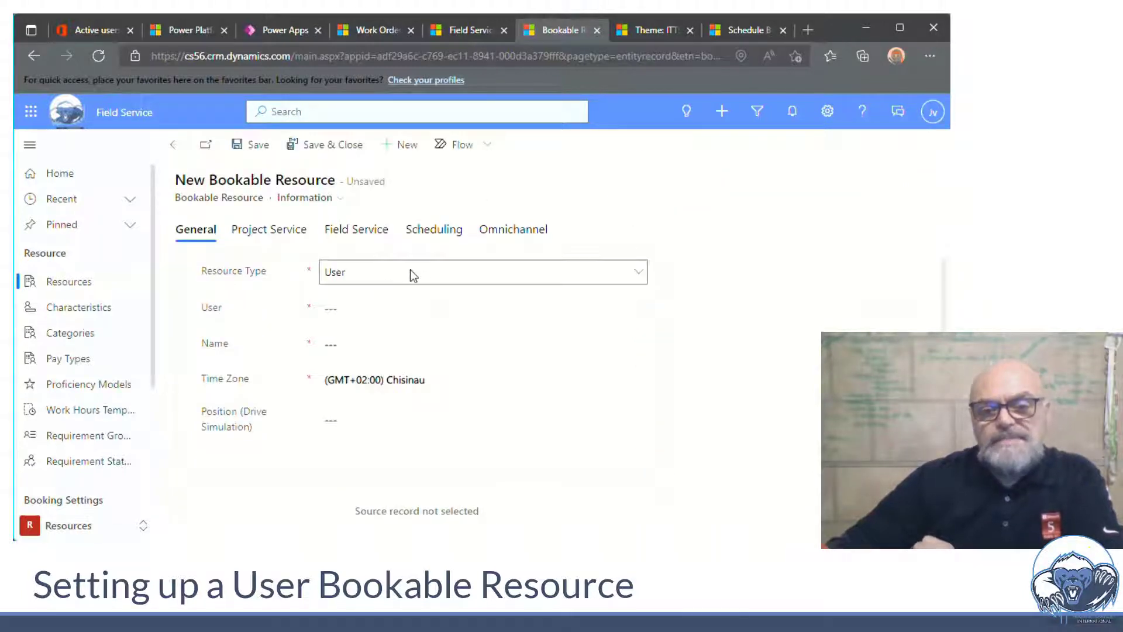
pyautogui.click(410, 270)
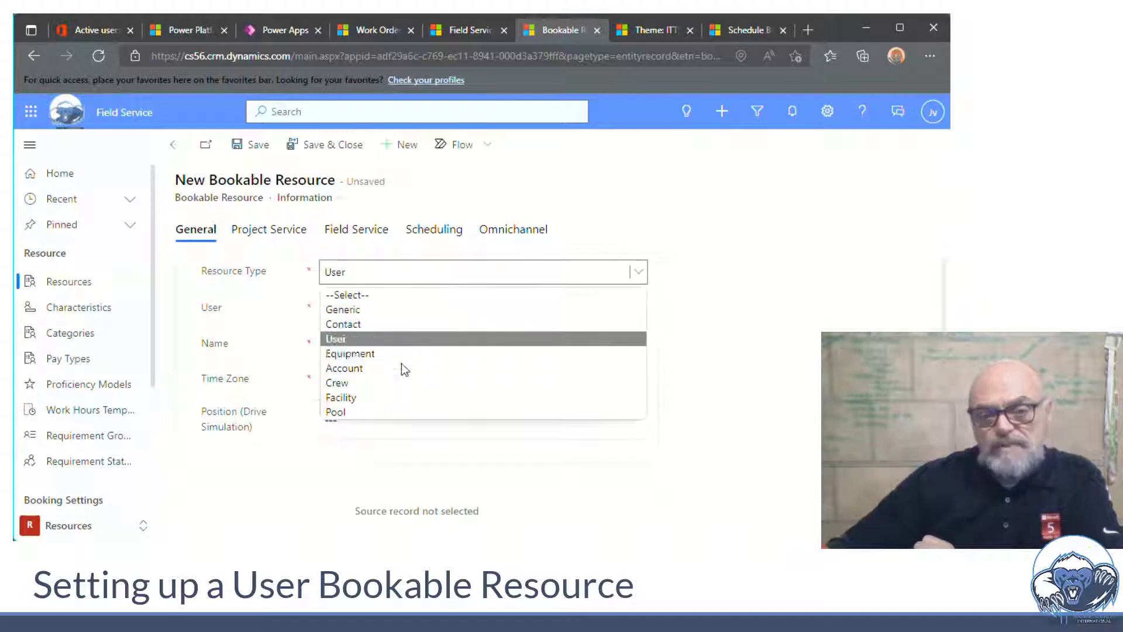
pyautogui.click(409, 338)
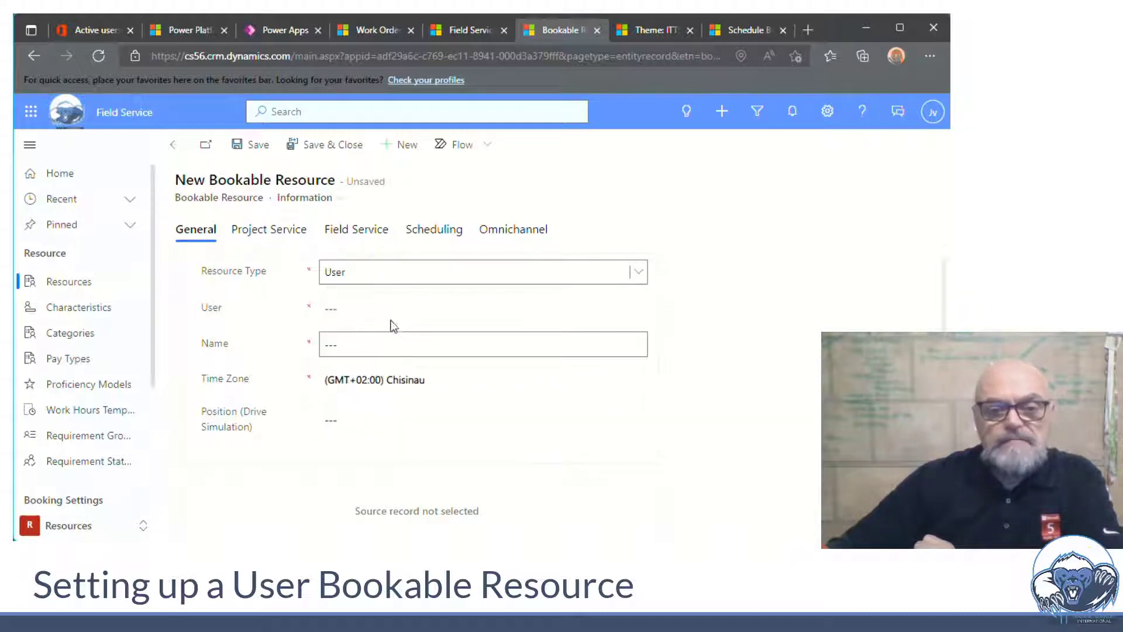
pyautogui.click(391, 310)
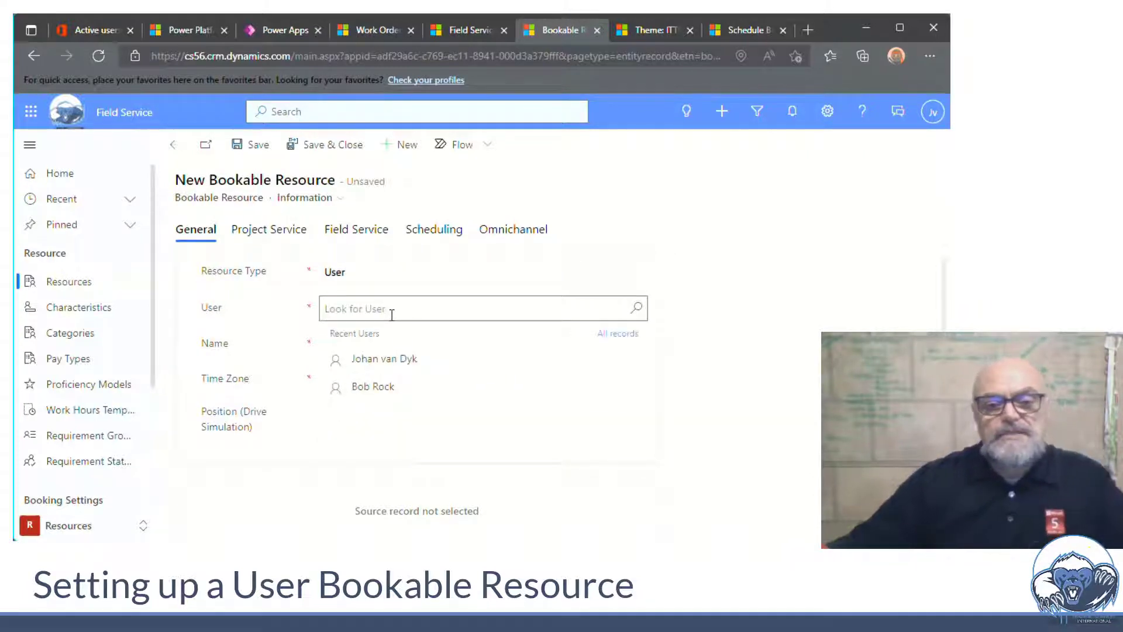
pyautogui.write('Mp')
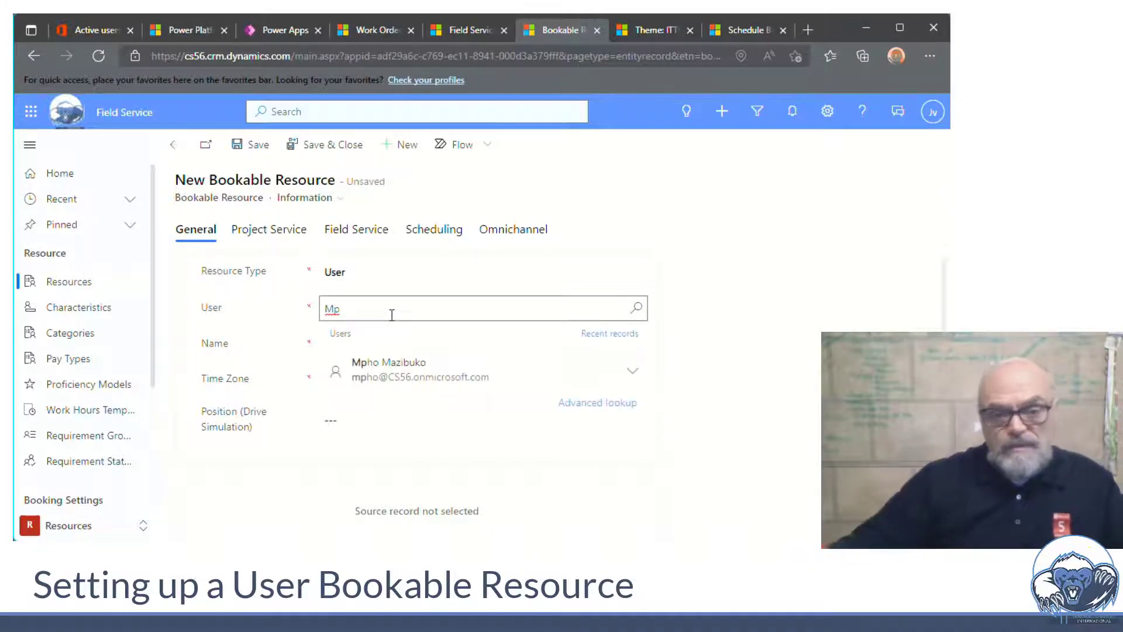
pyautogui.click(412, 377)
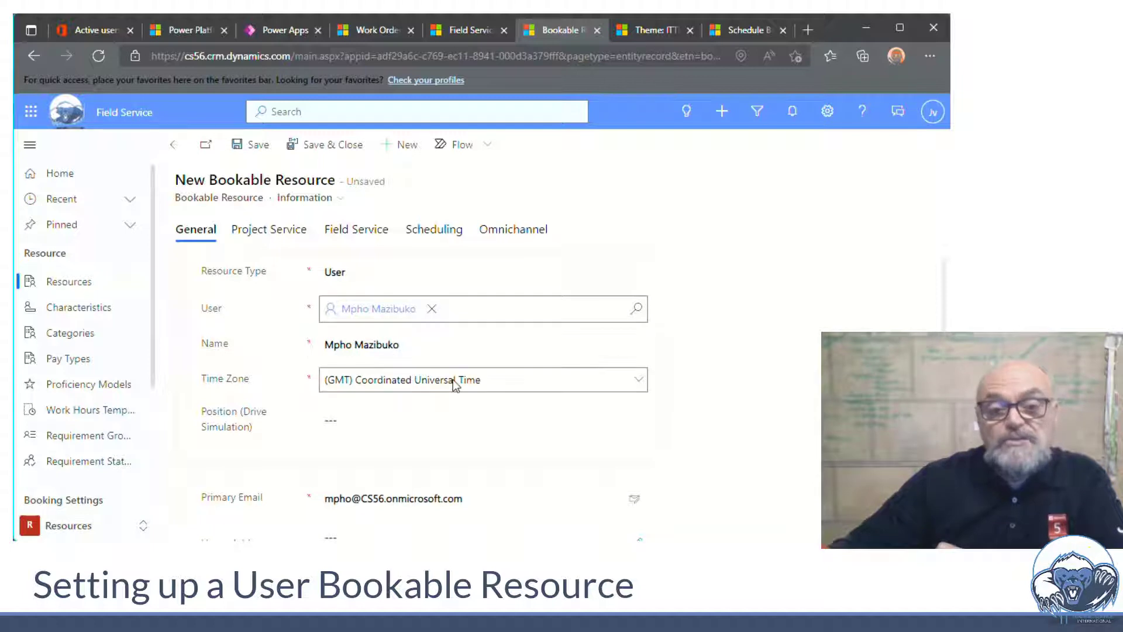
# Set the resource's time zone to (GMT+02:00) Harare, Pretoria
pyautogui.click(638, 387)
pyautogui.scroll(-15, 480, 468)
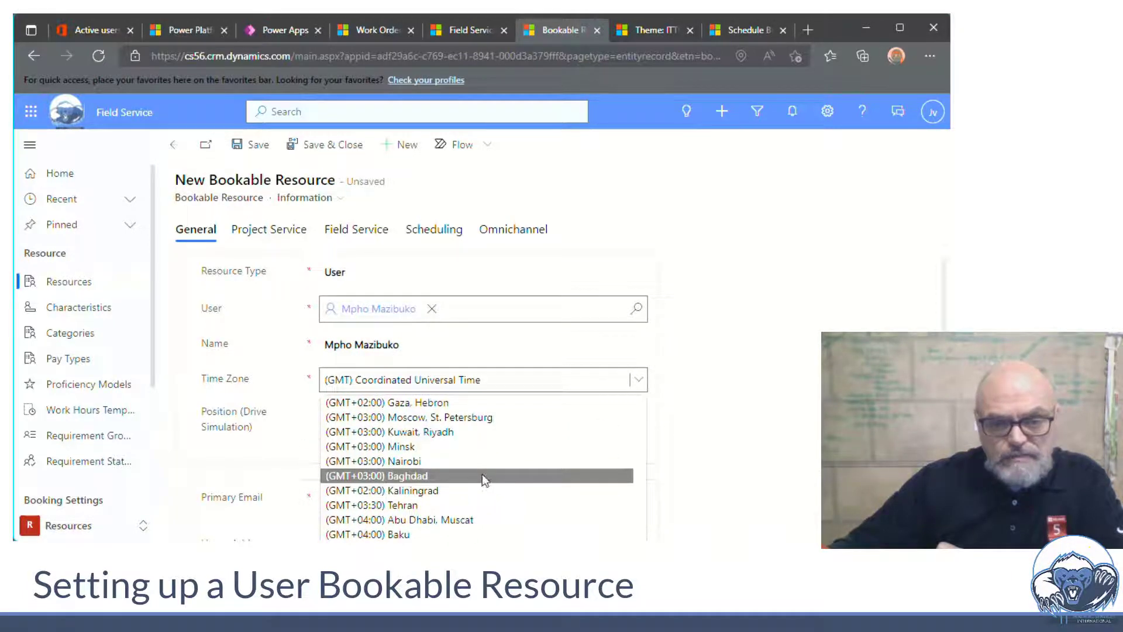
pyautogui.scroll(-1, 482, 474)
pyautogui.scroll(3, 450, 494)
pyautogui.click(450, 494)
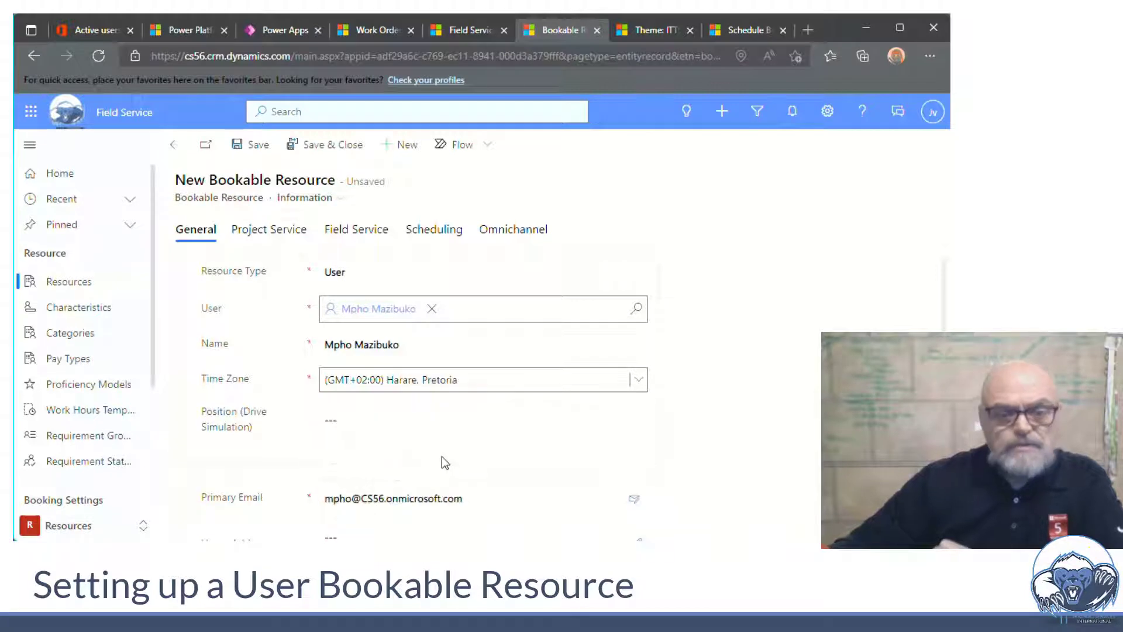
pyautogui.scroll(-1, 704, 403)
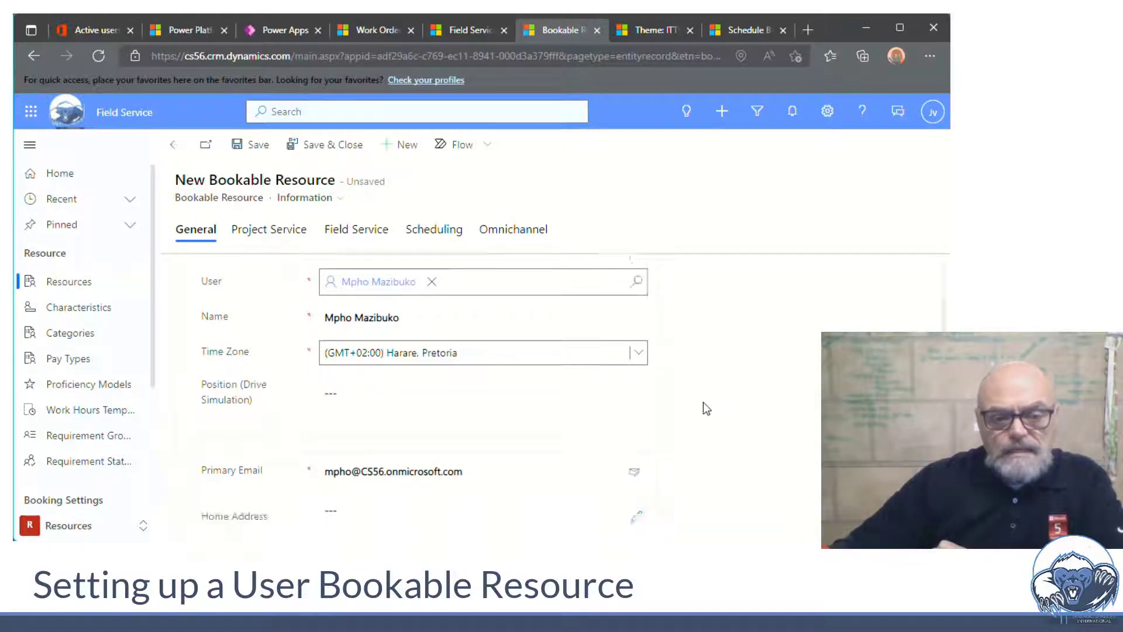
pyautogui.scroll(-3, 704, 405)
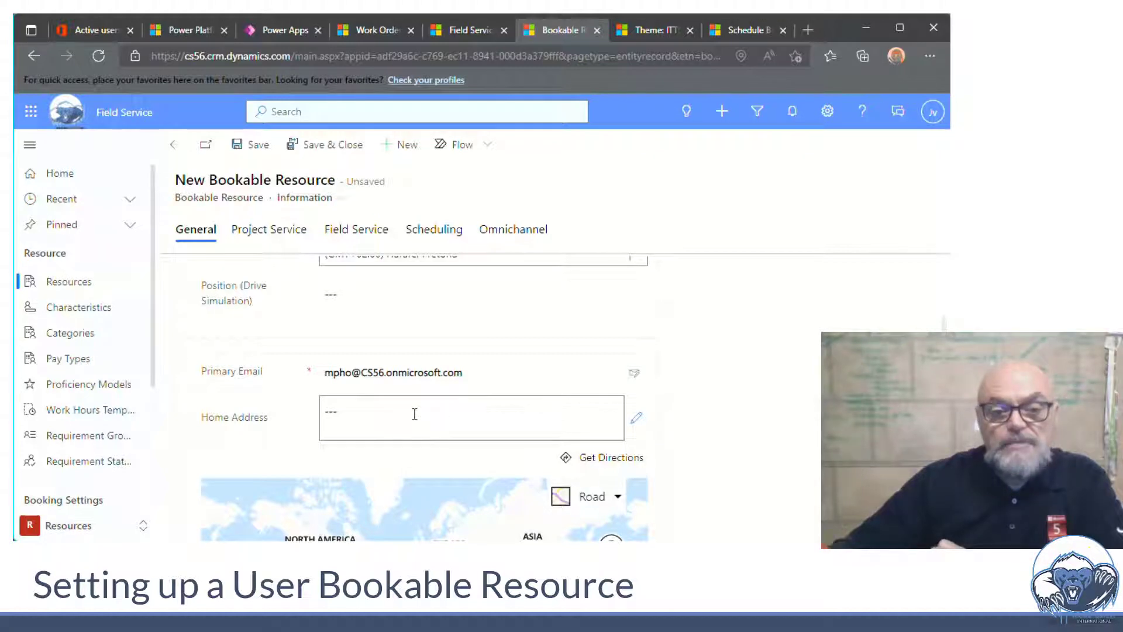
# Enter the resource's Johannesburg home address from the suggestions and save the record
pyautogui.click(415, 413)
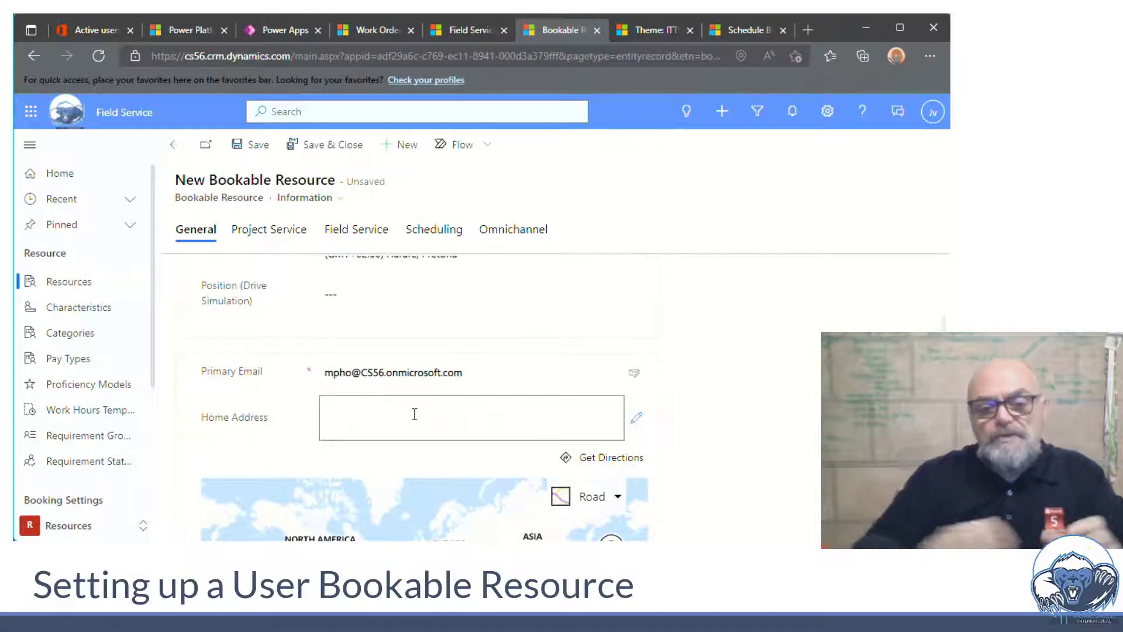
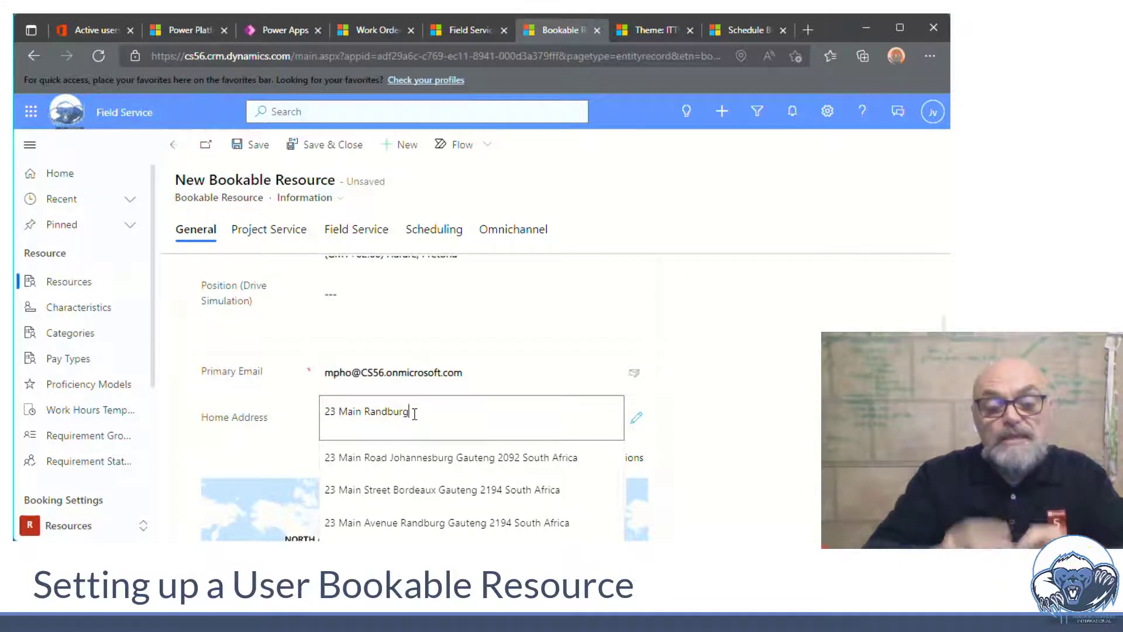
pyautogui.click(447, 457)
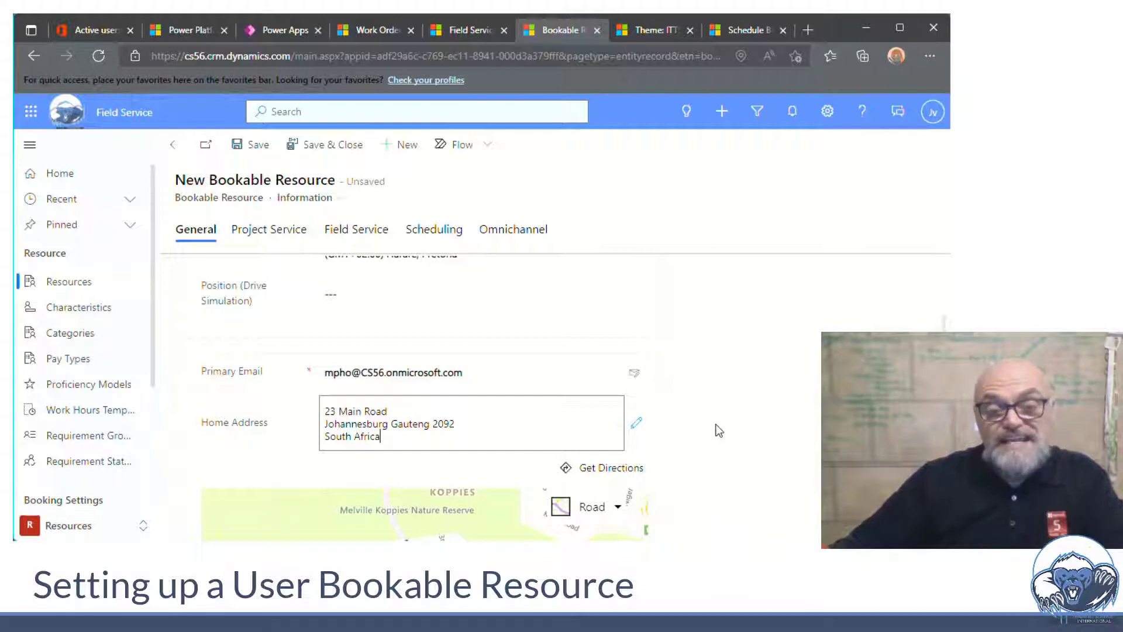
pyautogui.scroll(-2, 746, 430)
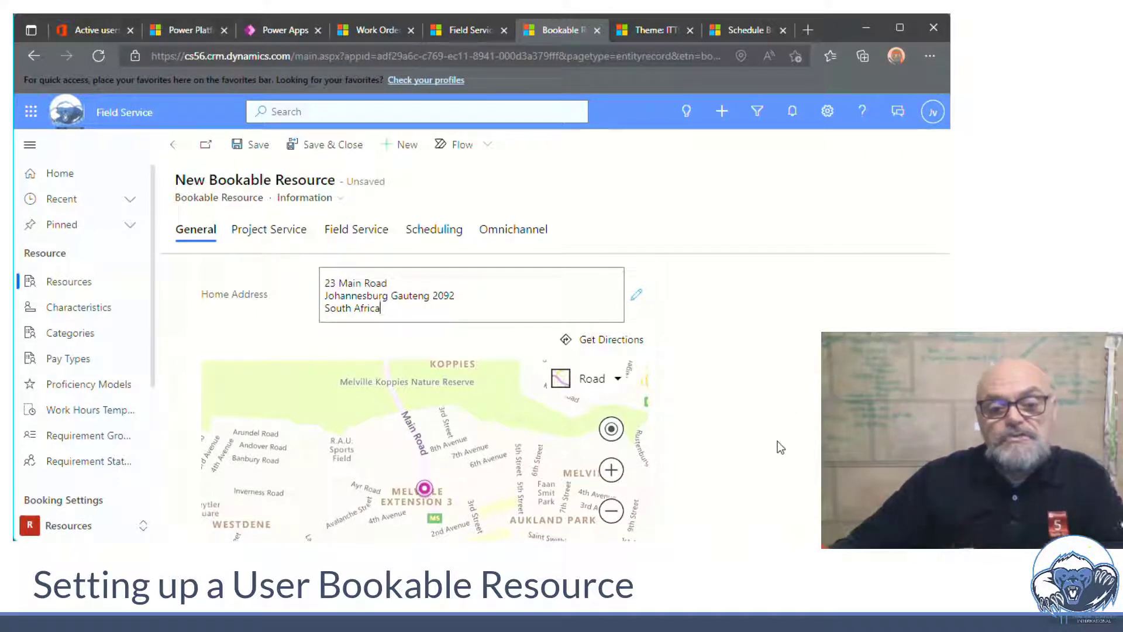
pyautogui.scroll(1, 781, 448)
pyautogui.scroll(3, 781, 448)
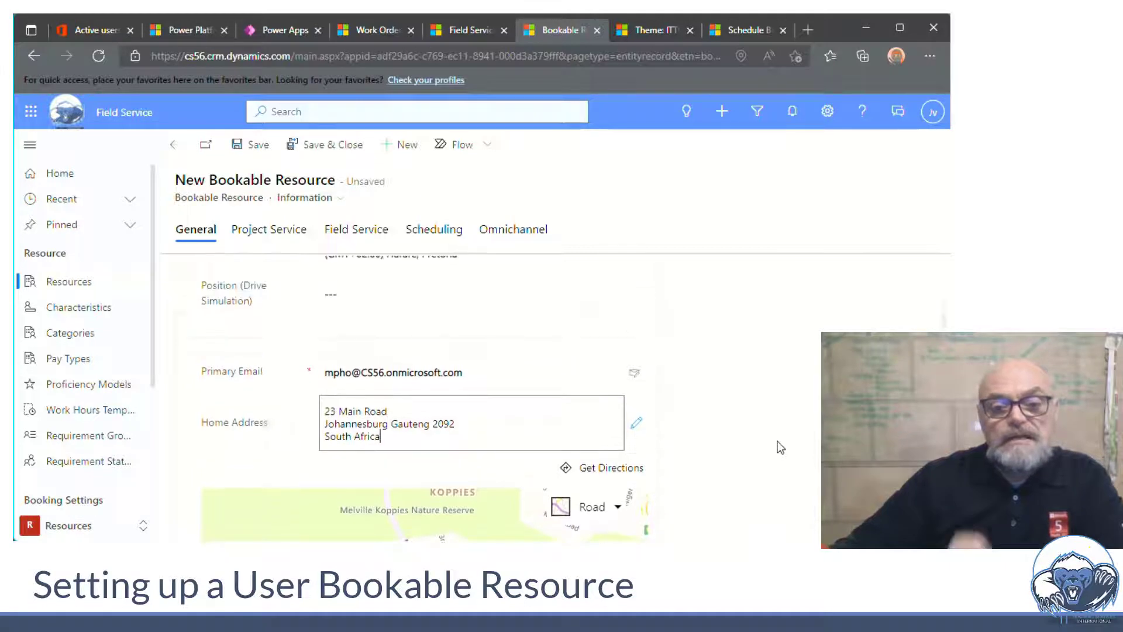
pyautogui.click(249, 153)
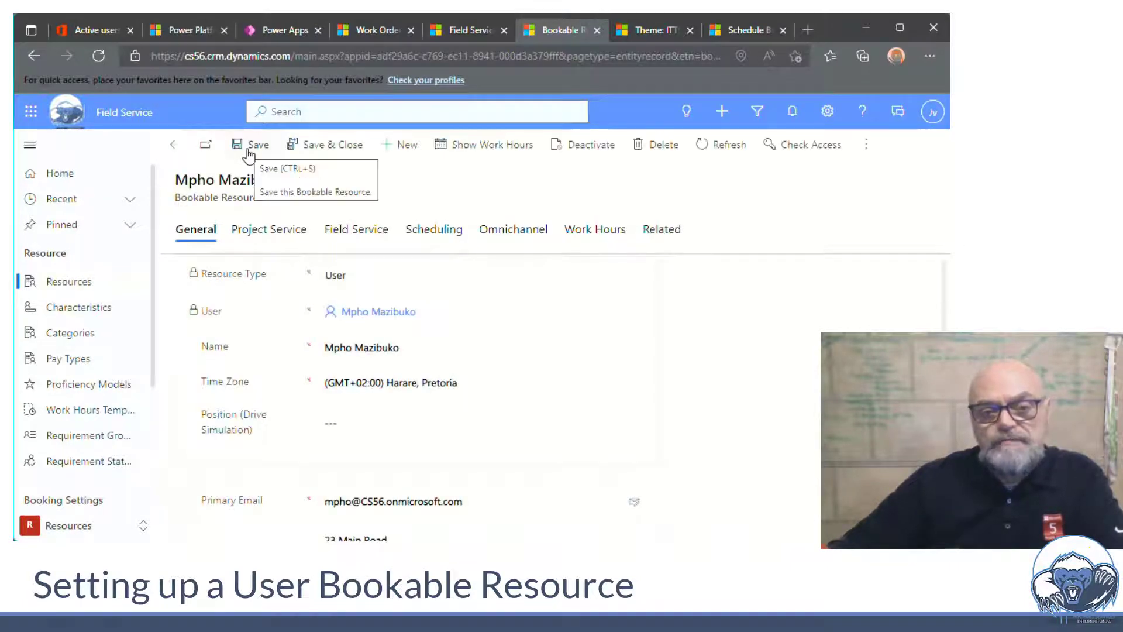
# On the Field Service tab, set Warehouse to Truck 1 and Time Off Approval Required to Yes
pyautogui.click(355, 233)
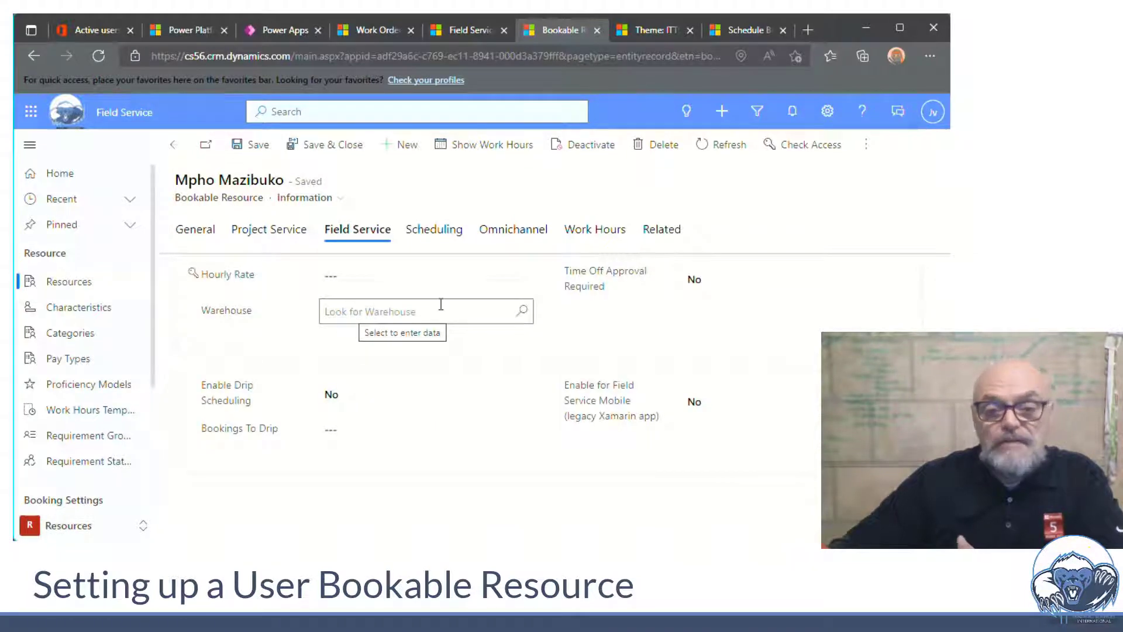
pyautogui.click(520, 316)
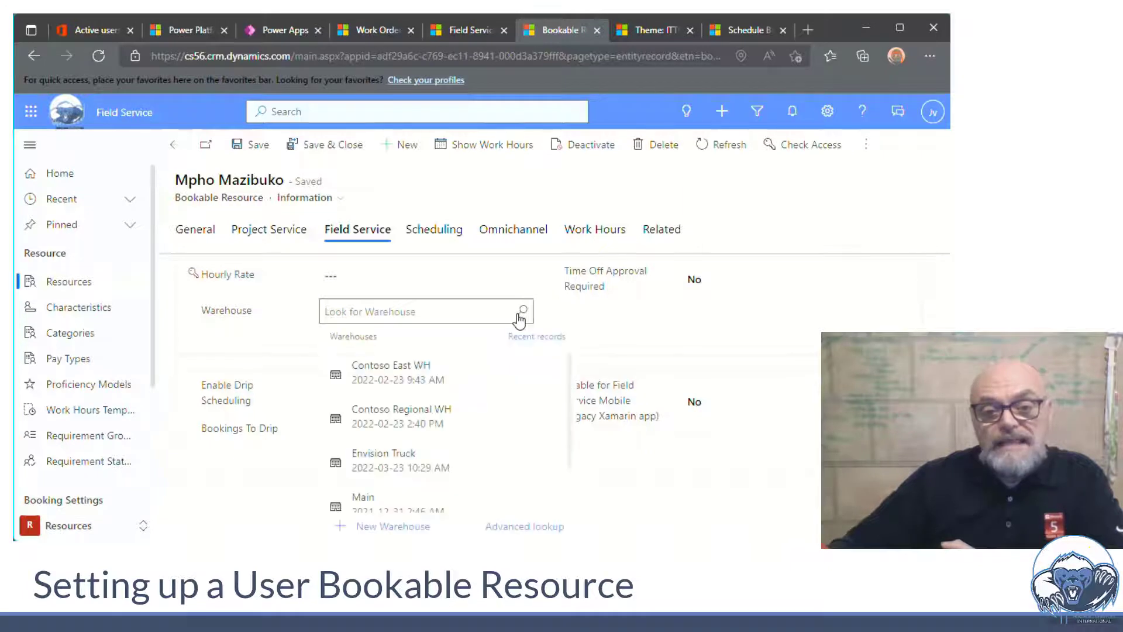
pyautogui.scroll(-1, 401, 500)
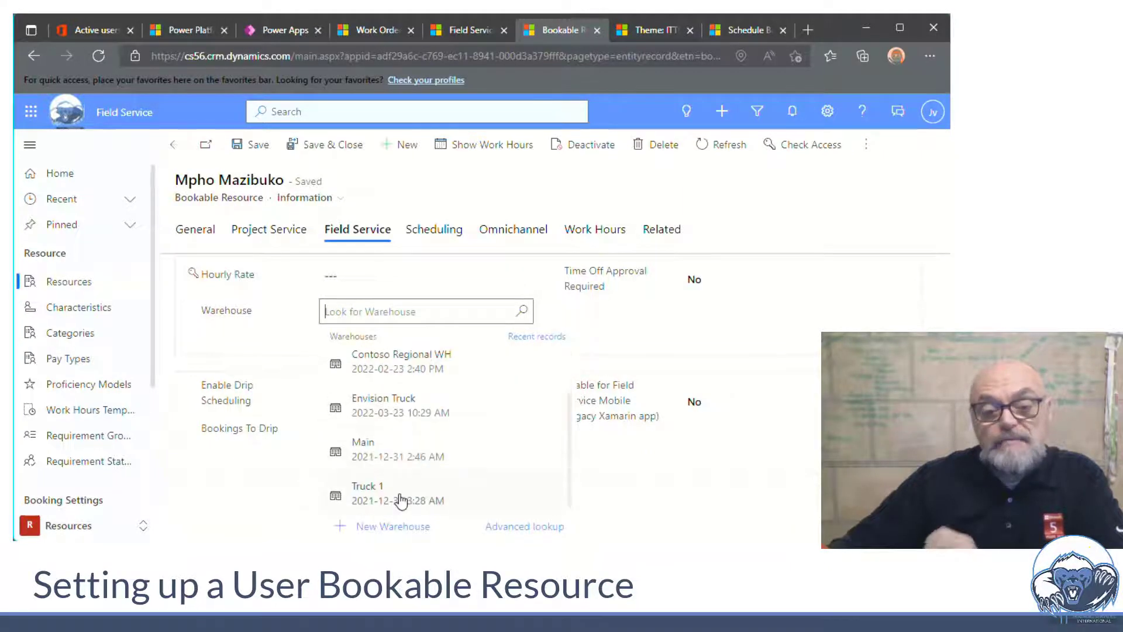
pyautogui.click(386, 499)
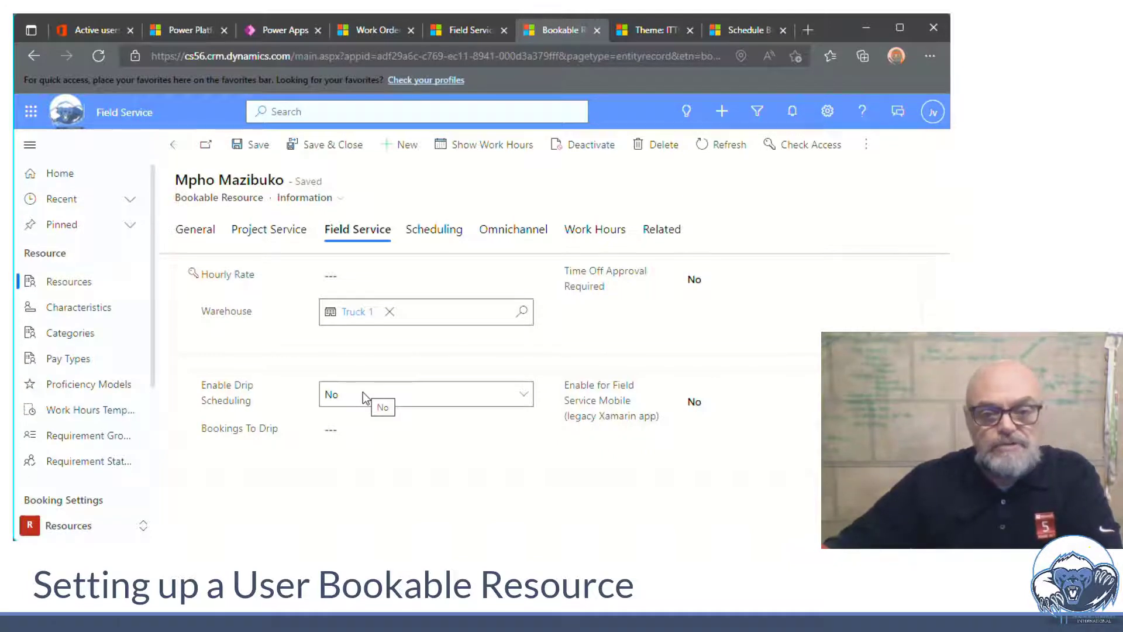
pyautogui.click(718, 279)
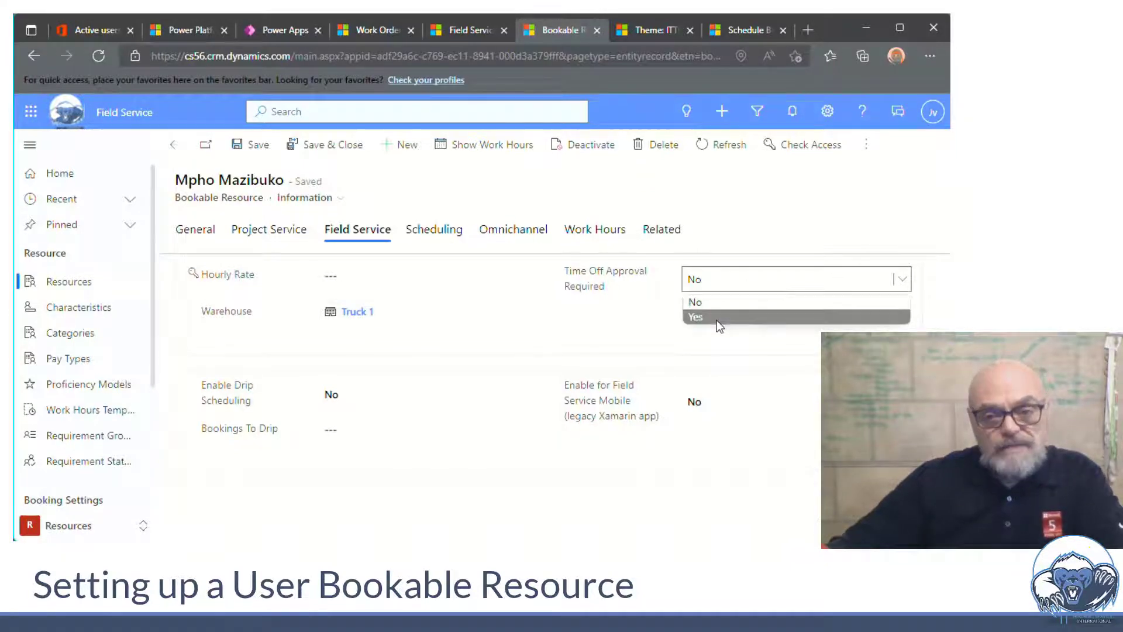
pyautogui.click(717, 319)
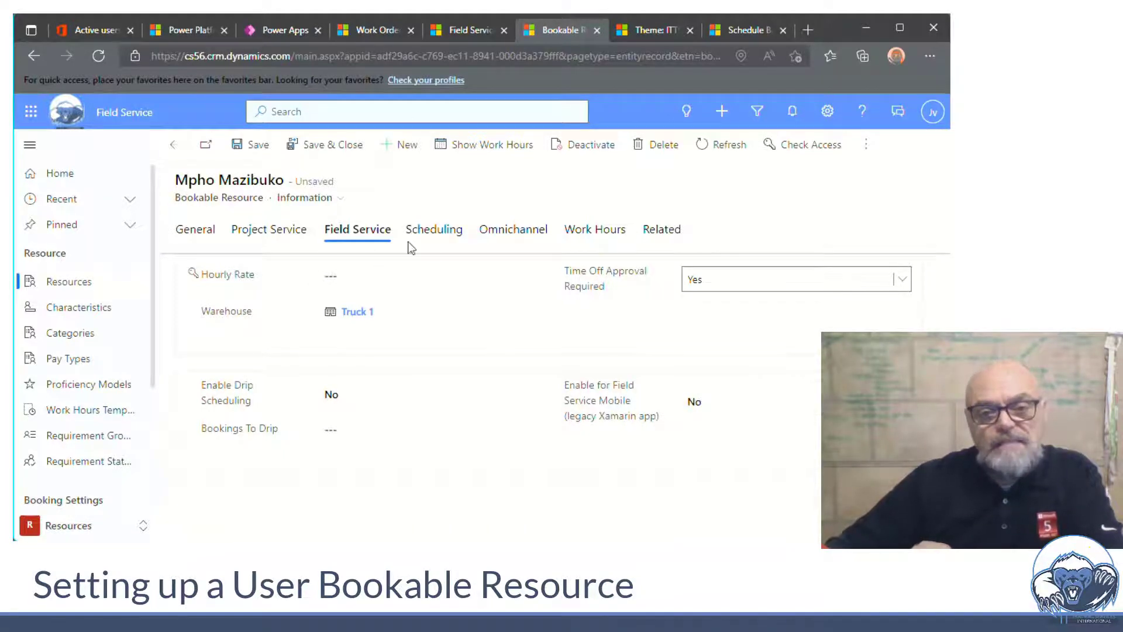
# On the Scheduling tab, set both Start Location and End Location to Organizational Unit Address
pyautogui.click(431, 239)
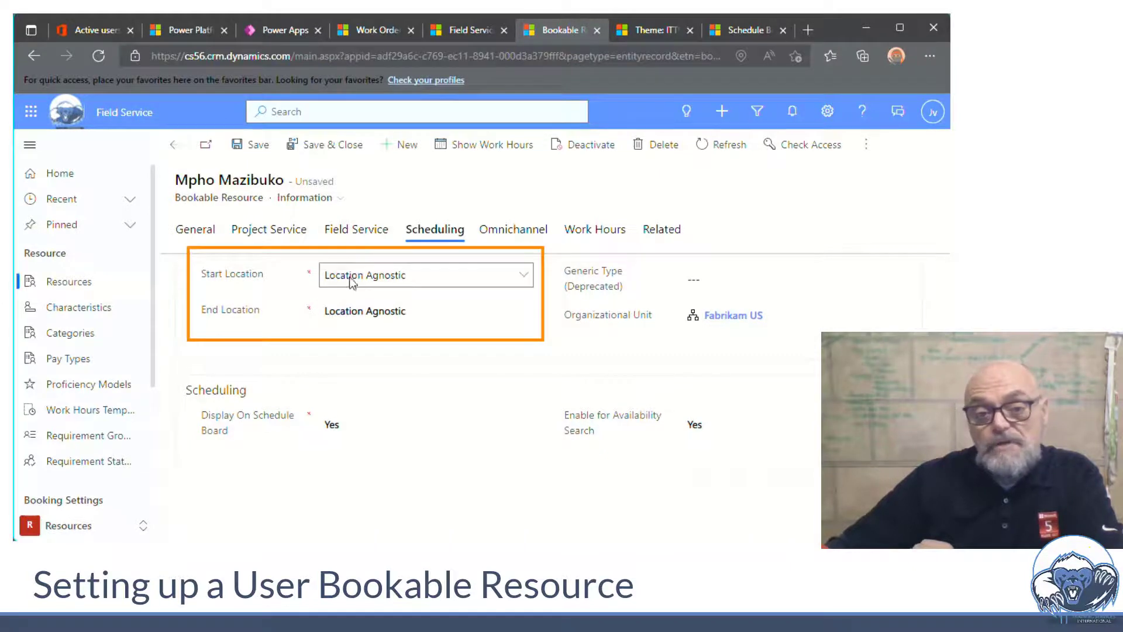
pyautogui.moveTo(258, 276)
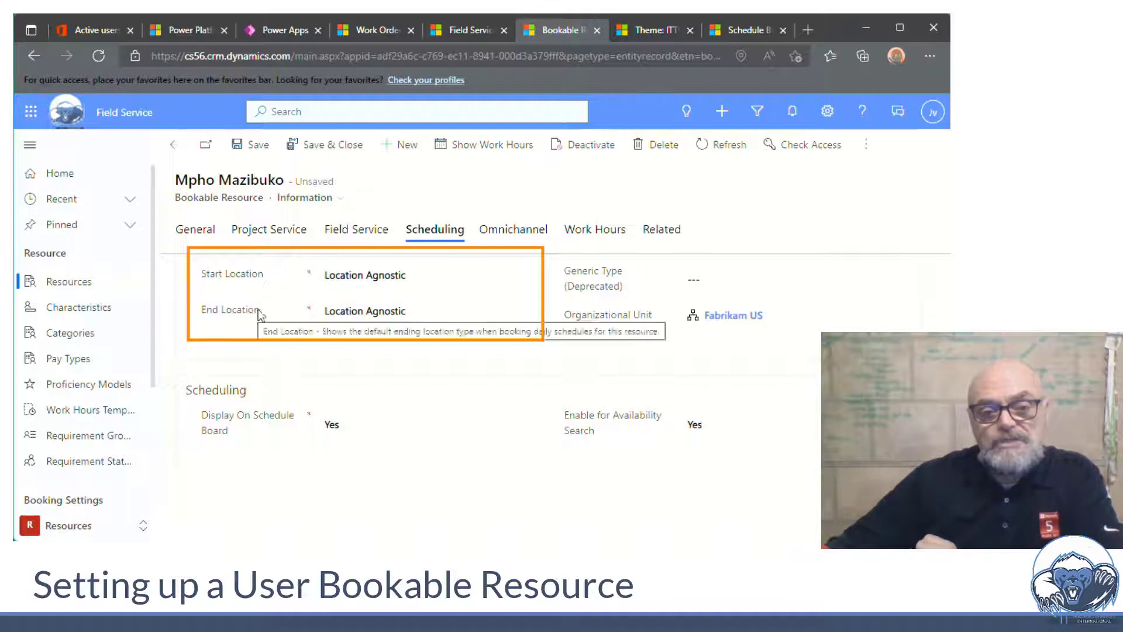
pyautogui.click(415, 280)
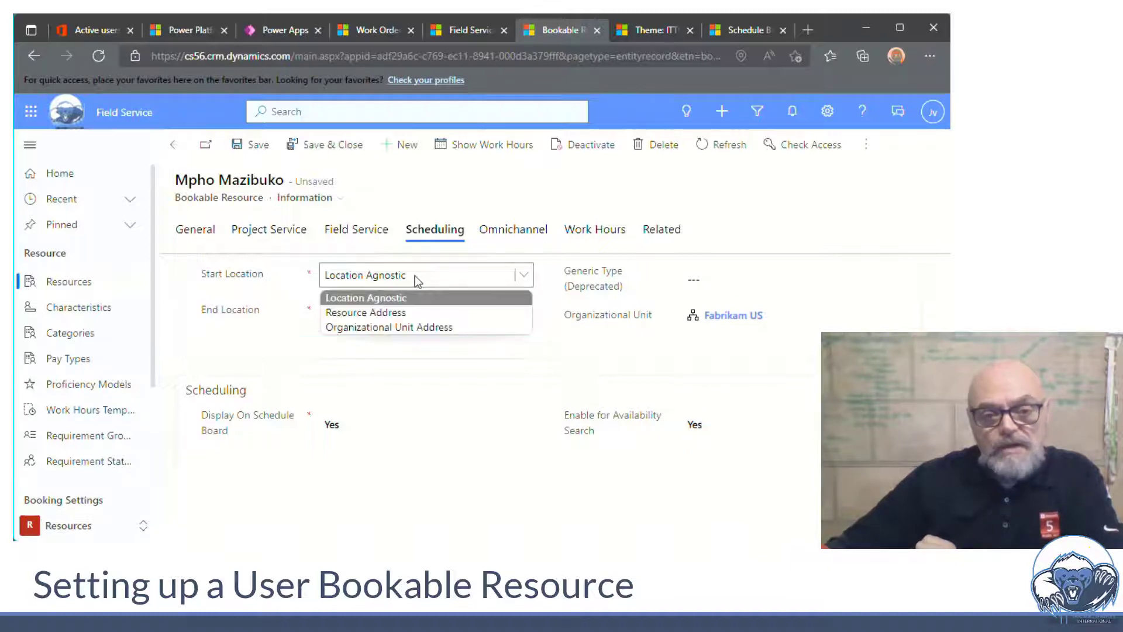
pyautogui.click(420, 326)
pyautogui.click(431, 313)
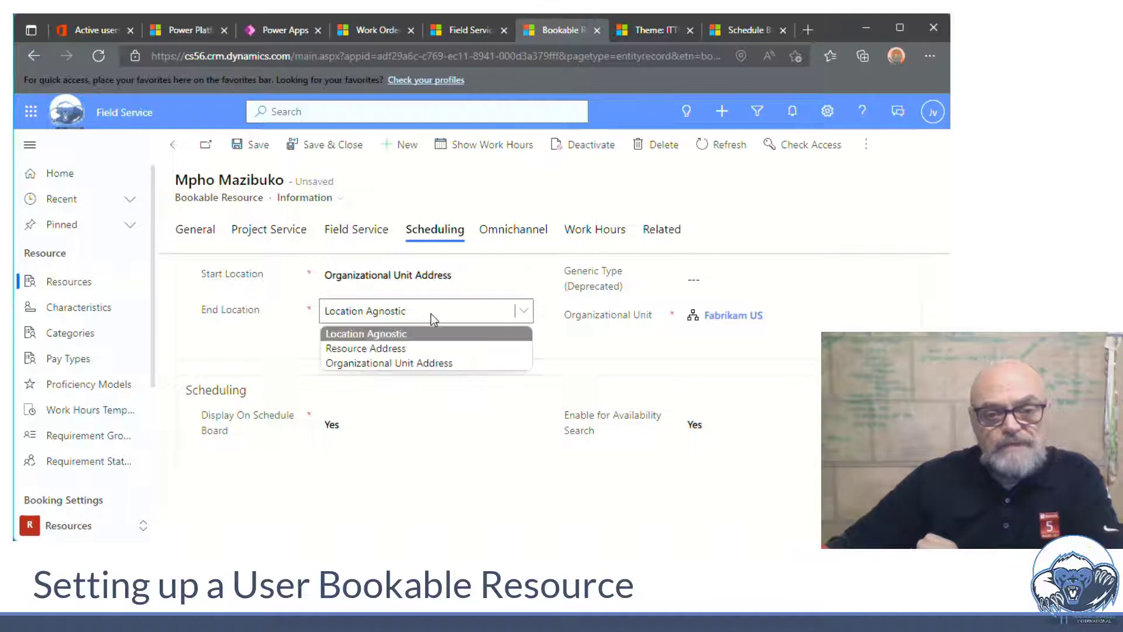
pyautogui.click(426, 360)
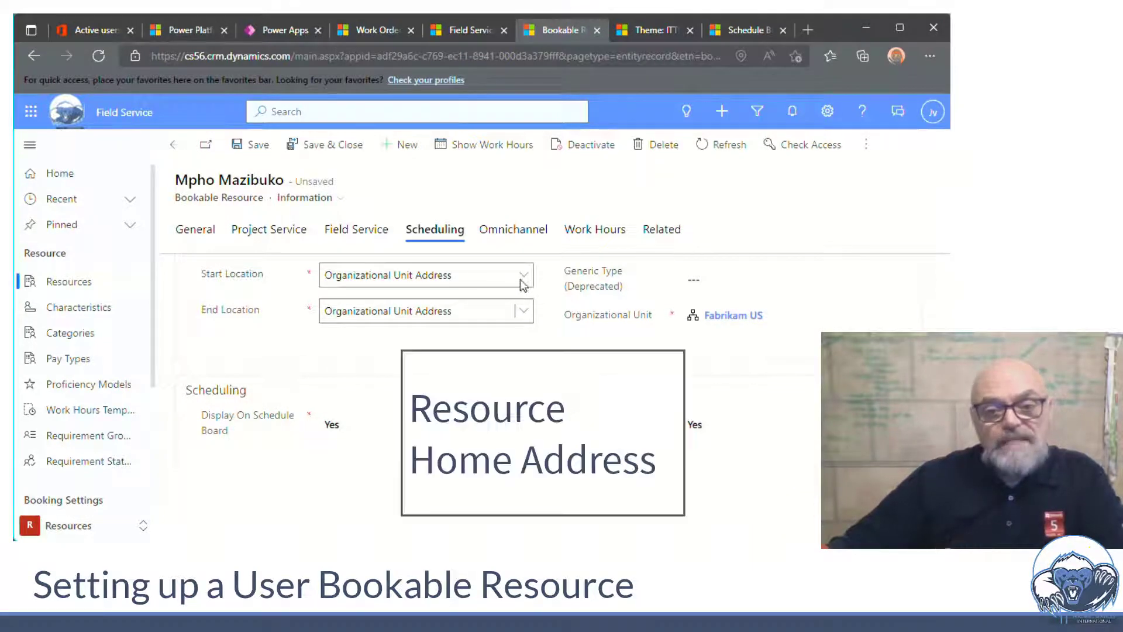
pyautogui.click(522, 279)
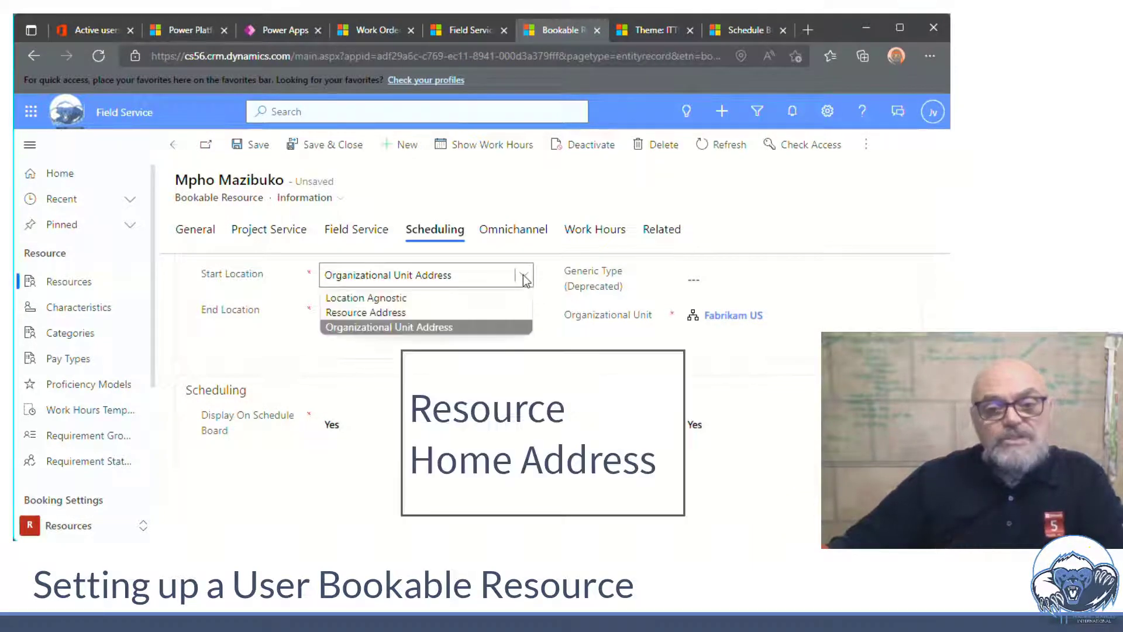
pyautogui.click(415, 327)
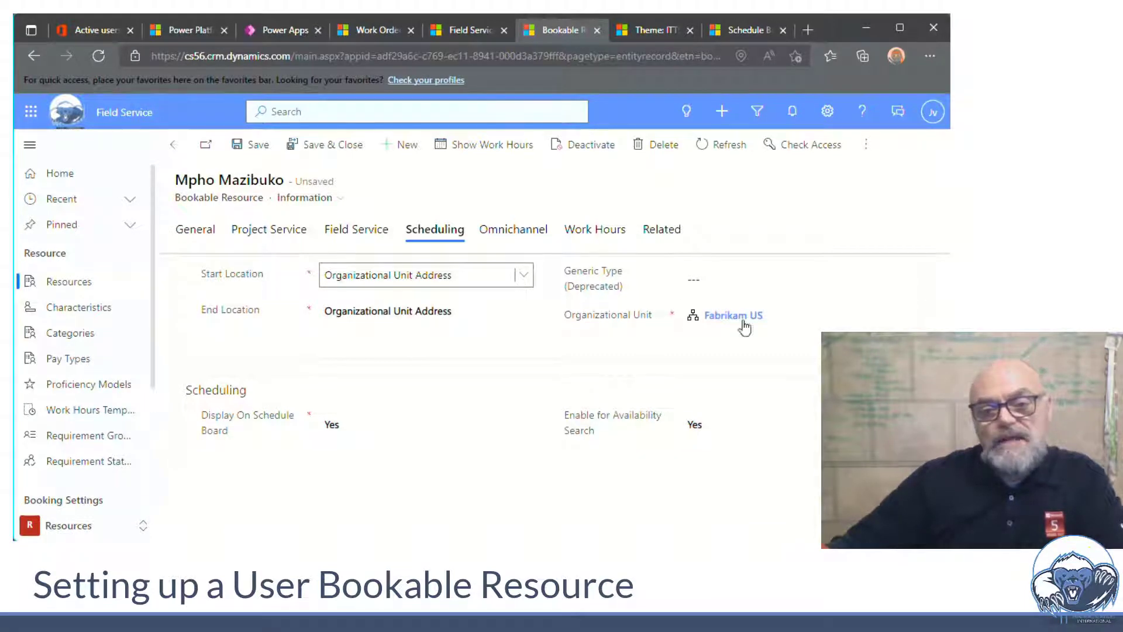
# Change the organizational unit to Contoso HO, then view the resource's empty characteristics list
pyautogui.click(779, 316)
pyautogui.click(779, 316)
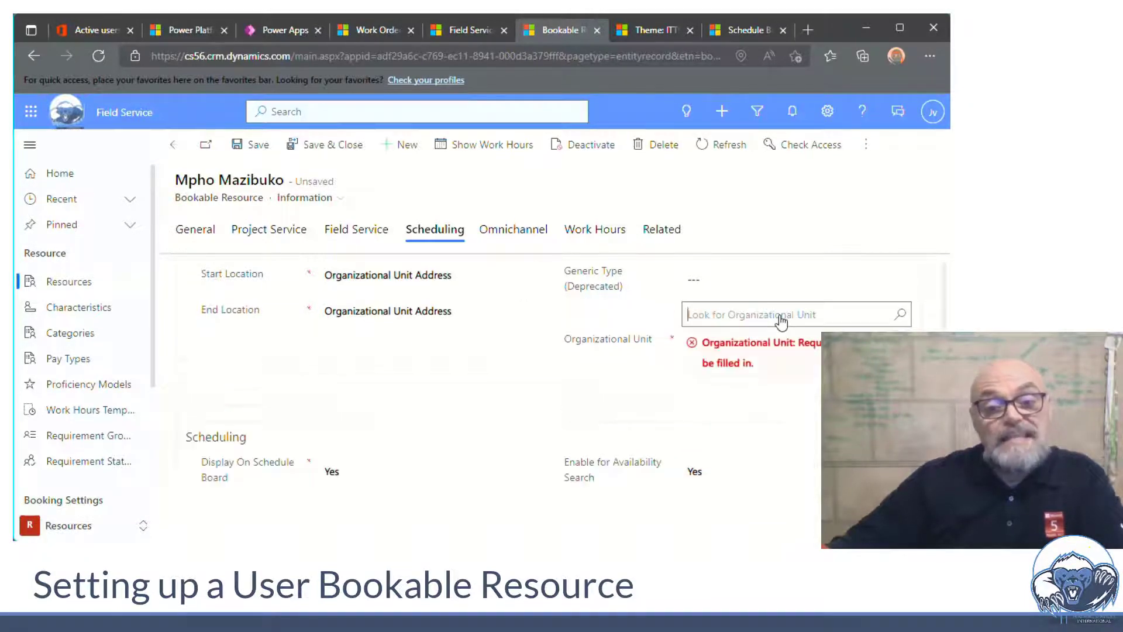
pyautogui.click(901, 316)
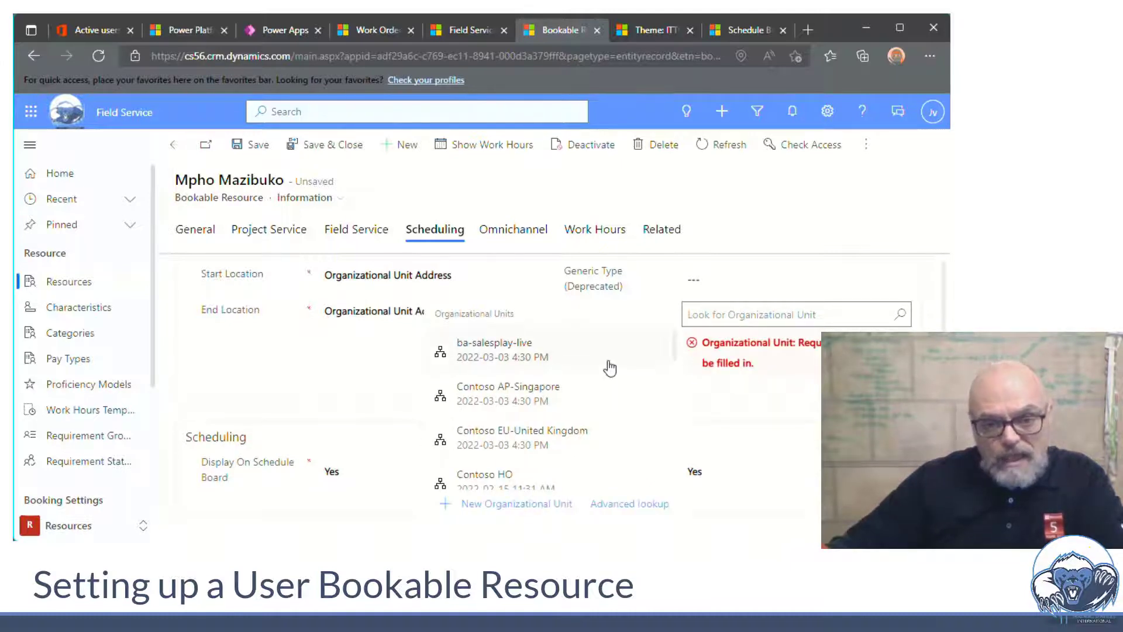
pyautogui.scroll(-5, 610, 368)
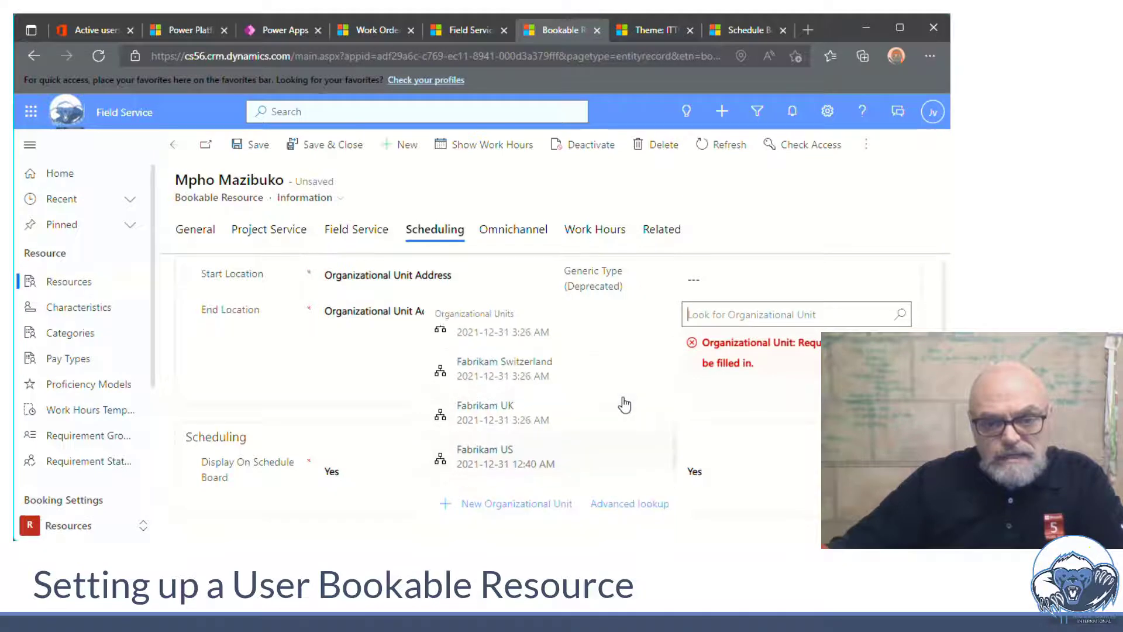
pyautogui.scroll(3, 625, 405)
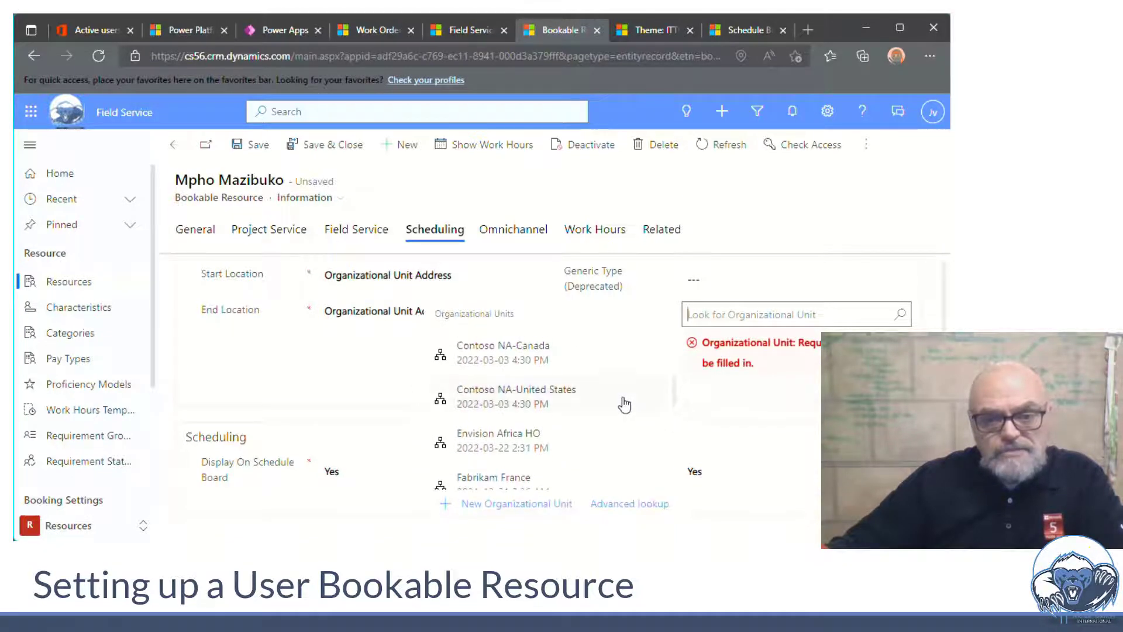
pyautogui.scroll(1, 623, 403)
pyautogui.click(507, 371)
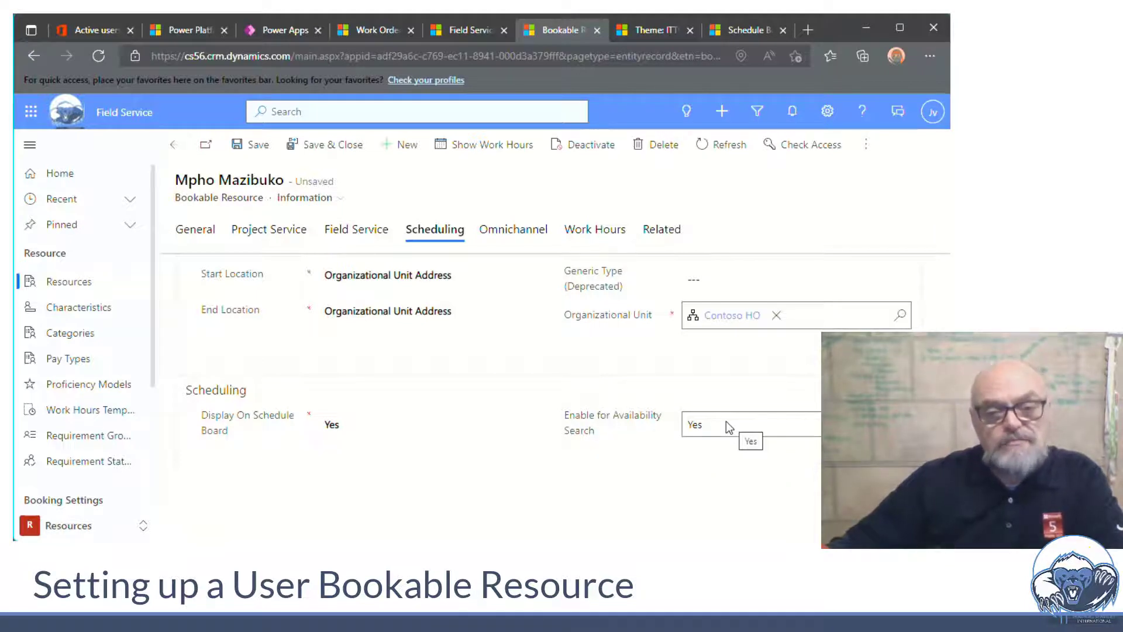
pyautogui.click(513, 235)
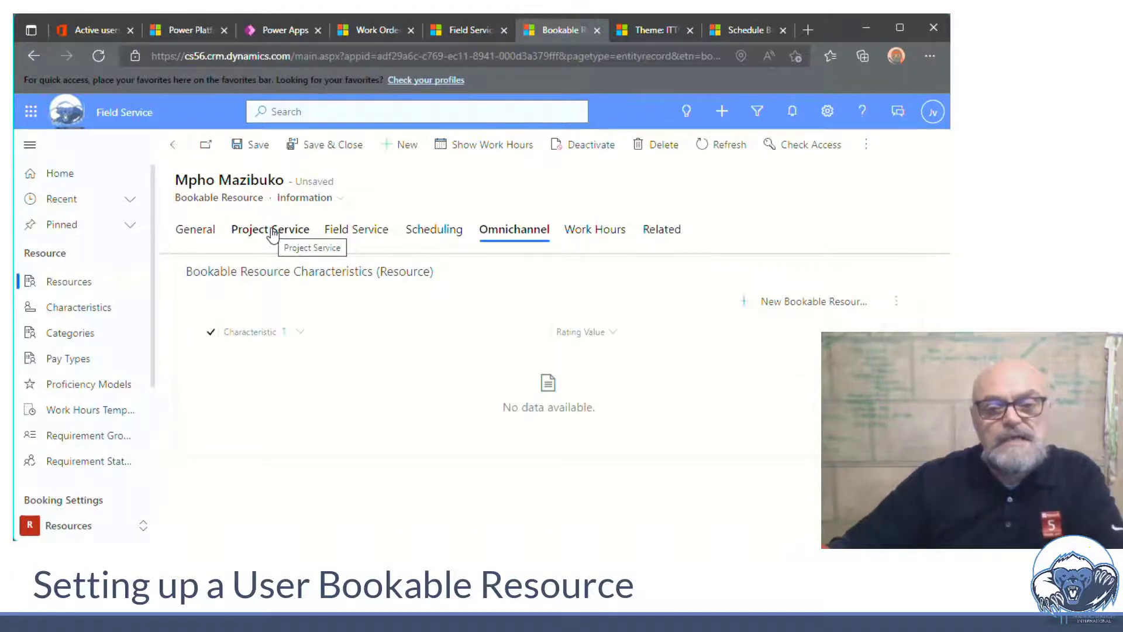
# Check the Work Hours tab, then save and close the new bookable resource
pyautogui.click(571, 235)
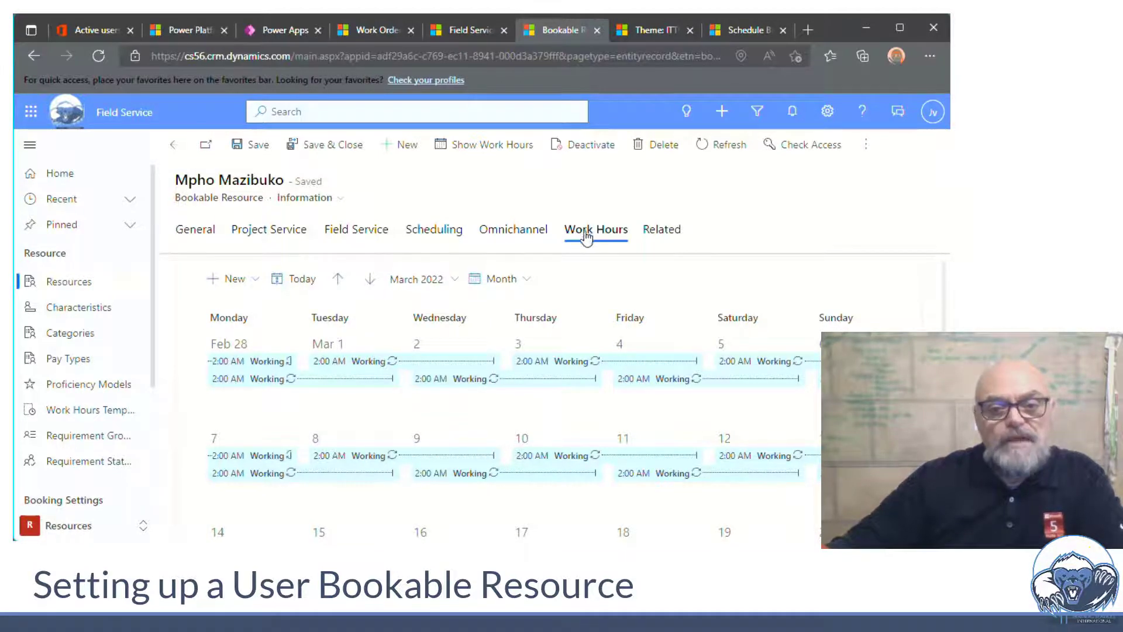
pyautogui.click(331, 152)
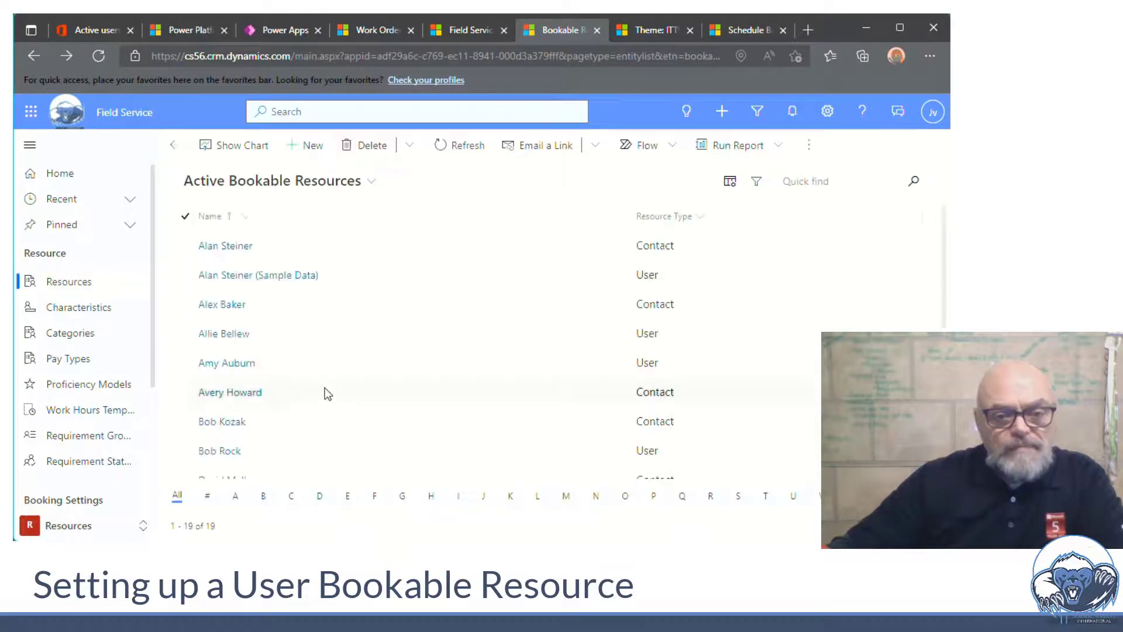
# Select the new user resource and apply the FS Work Hours template through Set calendar
pyautogui.scroll(-2, 331, 388)
pyautogui.scroll(-5, 350, 379)
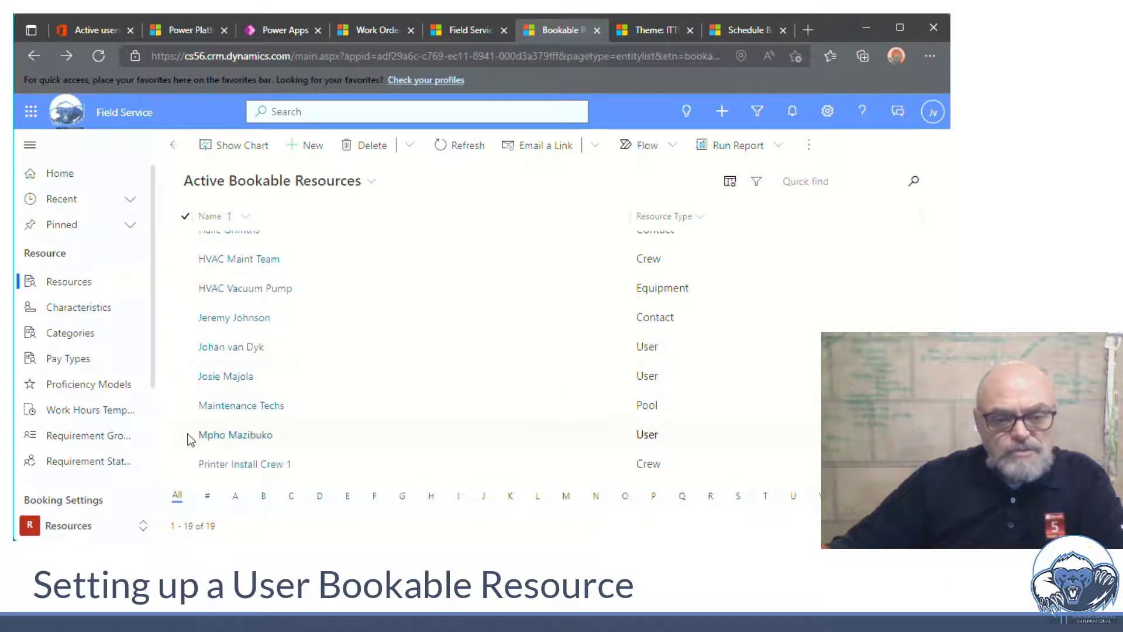
pyautogui.click(186, 434)
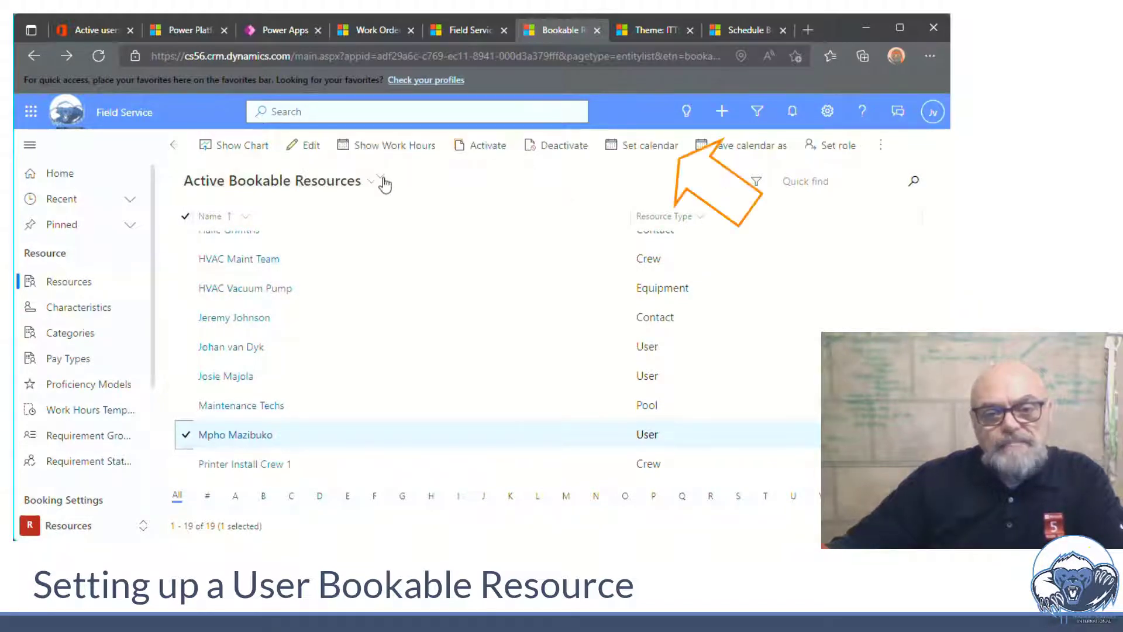
pyautogui.click(647, 152)
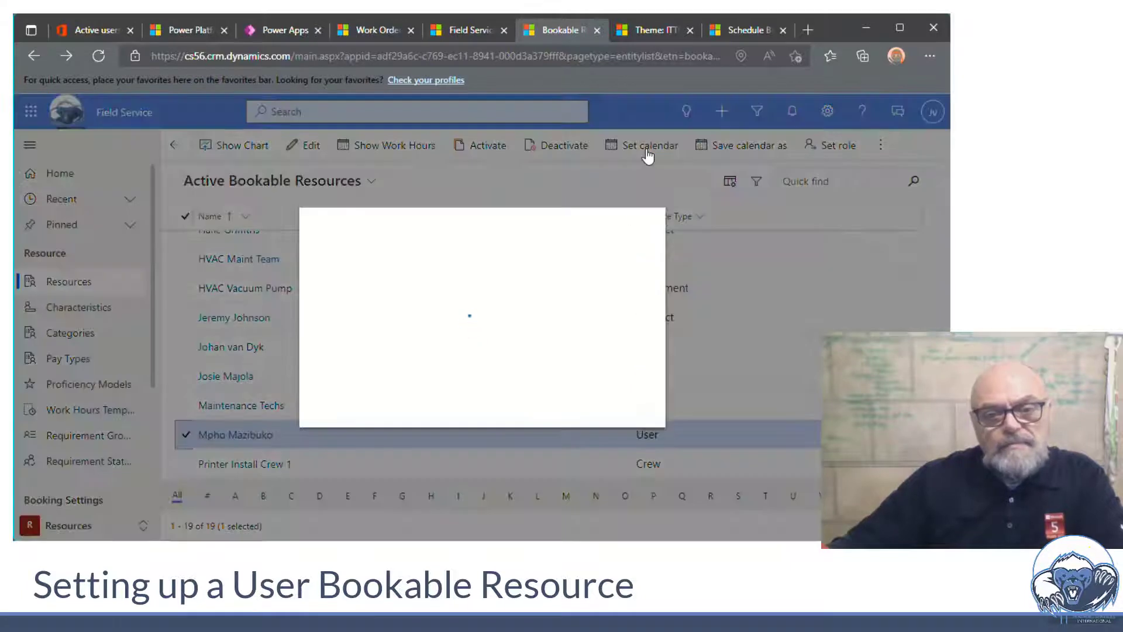
pyautogui.click(522, 268)
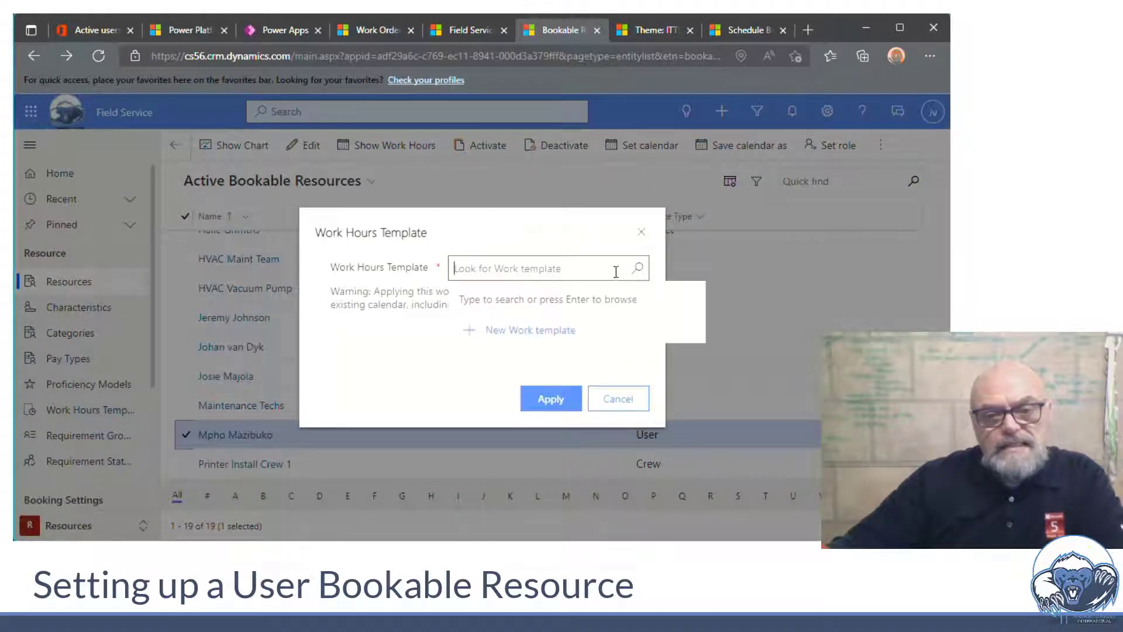
pyautogui.click(637, 270)
pyautogui.scroll(-3, 574, 380)
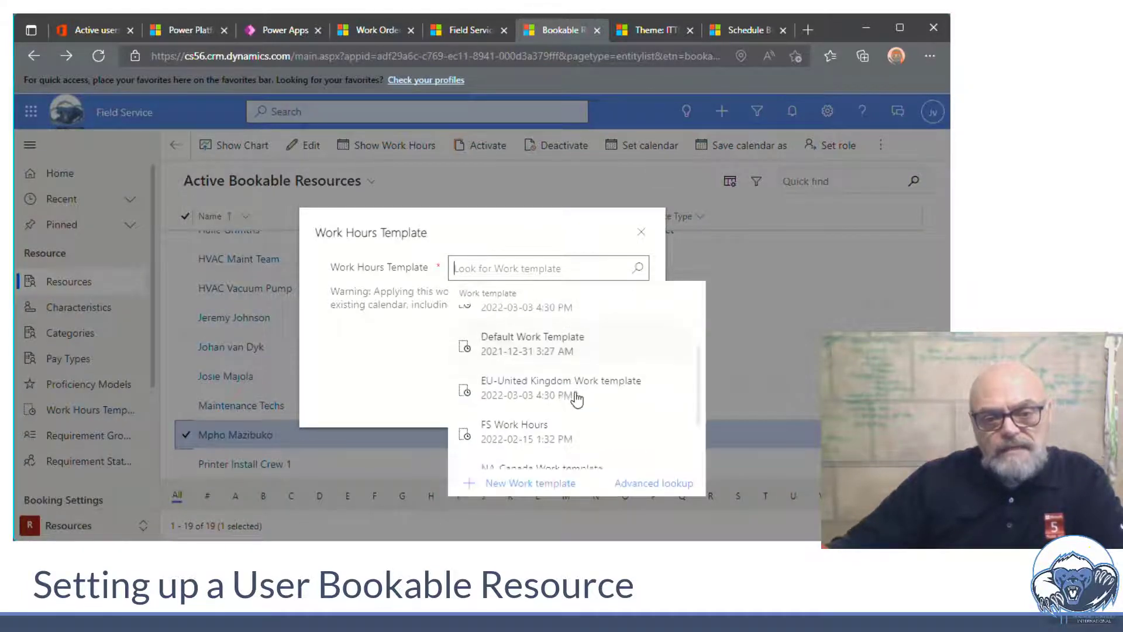
pyautogui.click(535, 362)
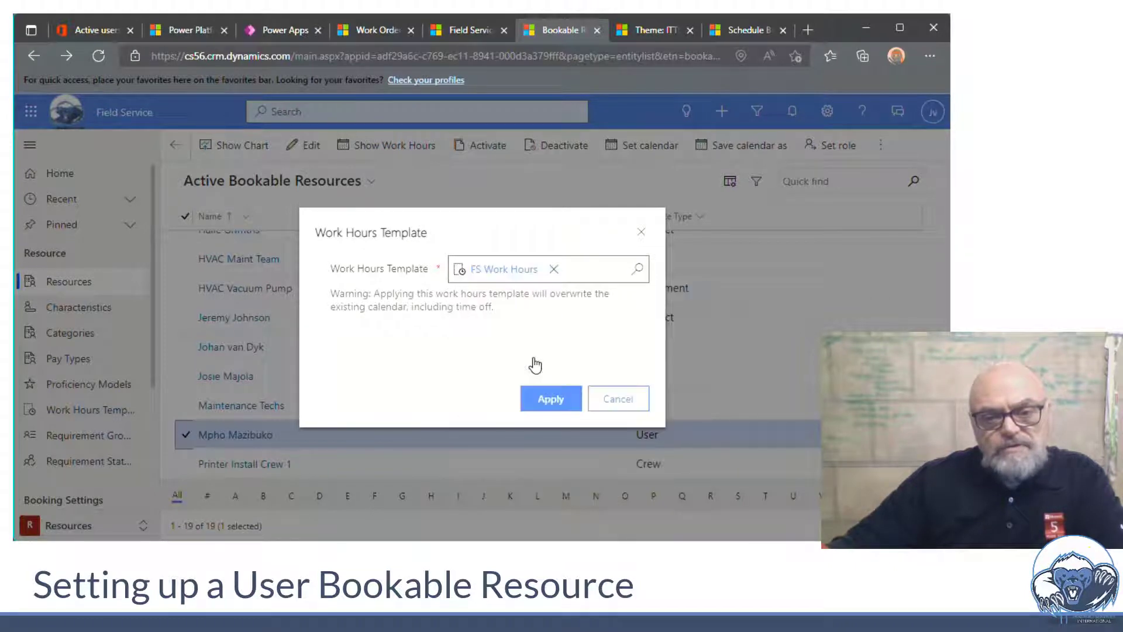
pyautogui.click(545, 403)
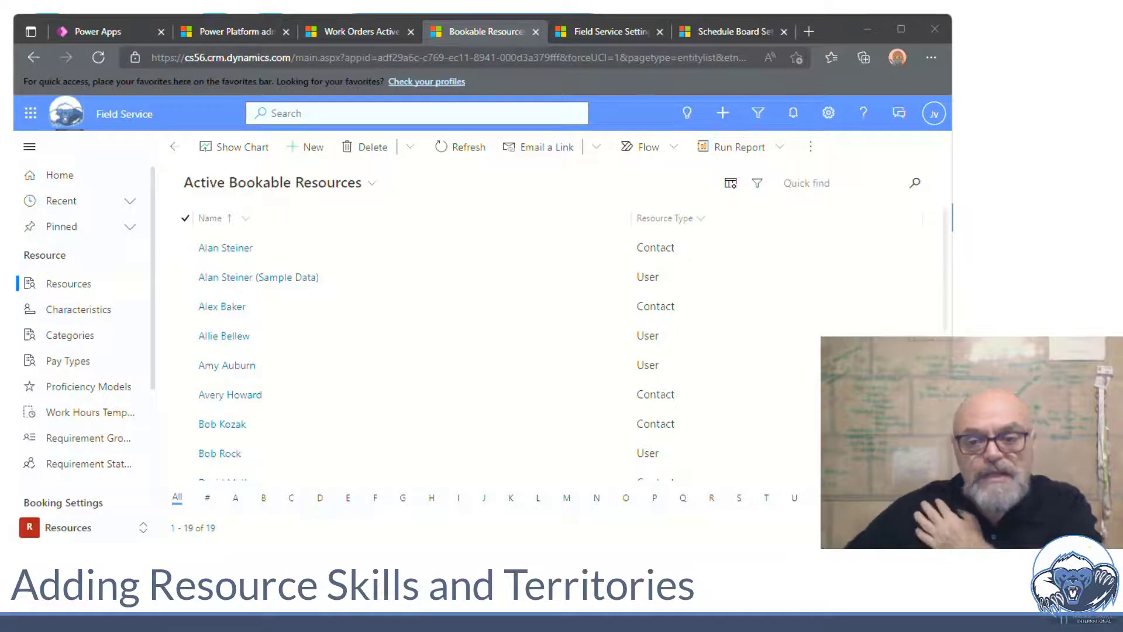
# Open the second user resource and show its Resource Territories list, currently only East
pyautogui.scroll(-3, 297, 395)
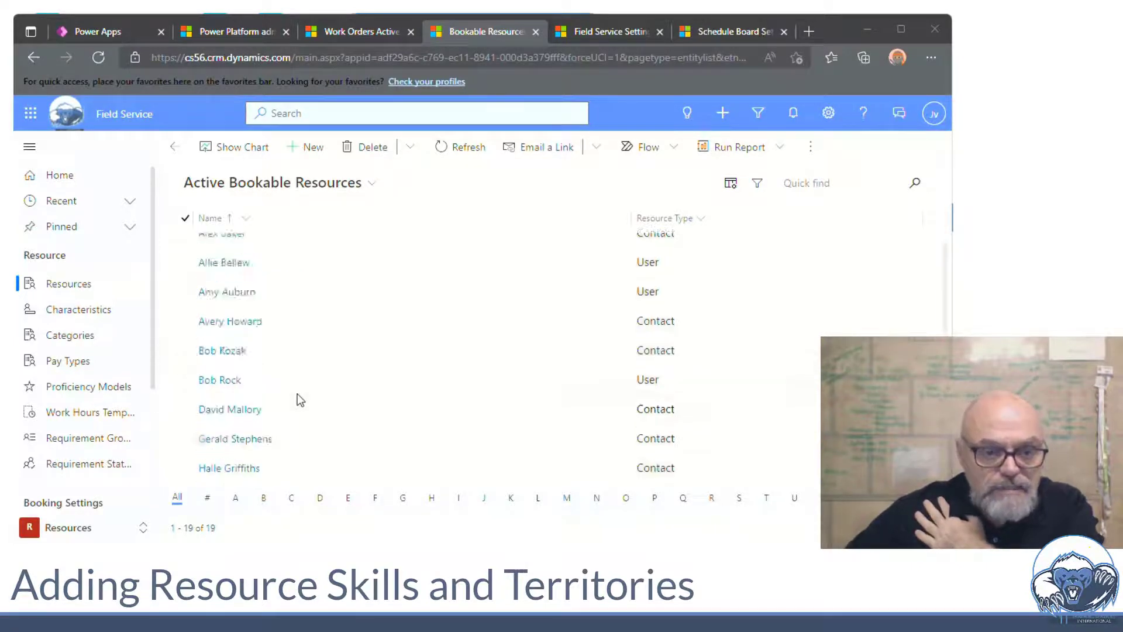
pyautogui.scroll(-4, 297, 394)
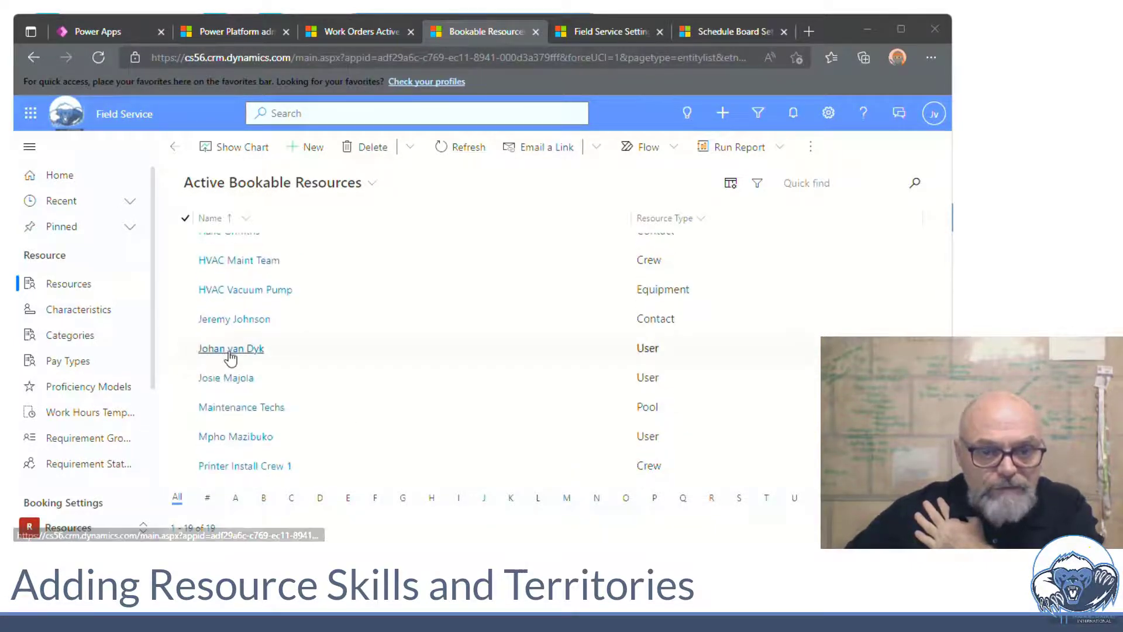
pyautogui.click(235, 348)
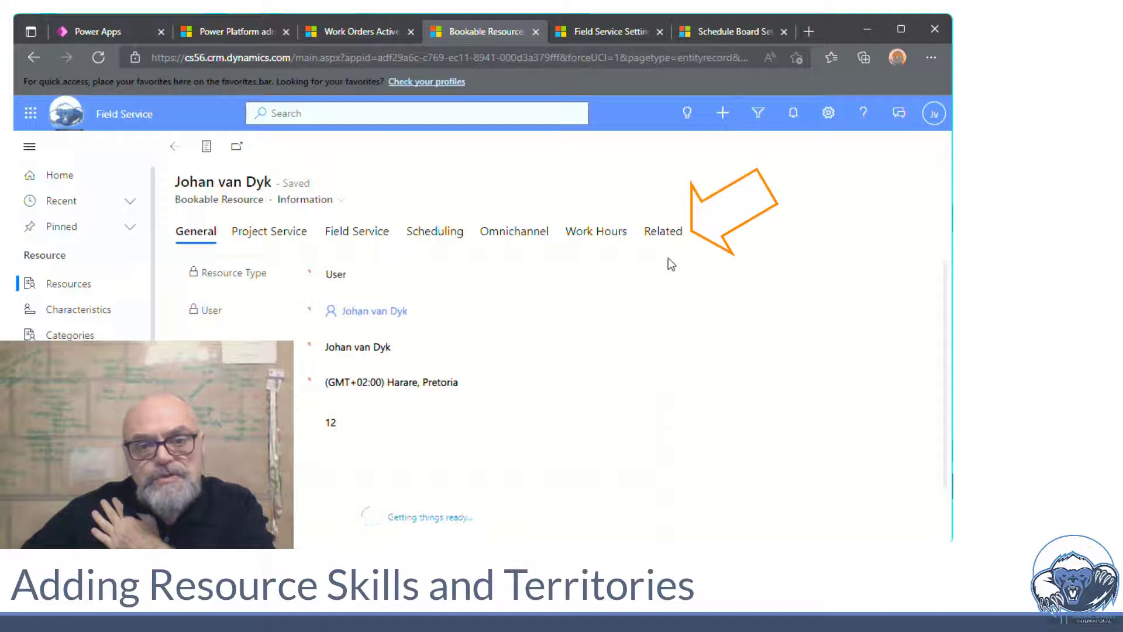
pyautogui.click(664, 233)
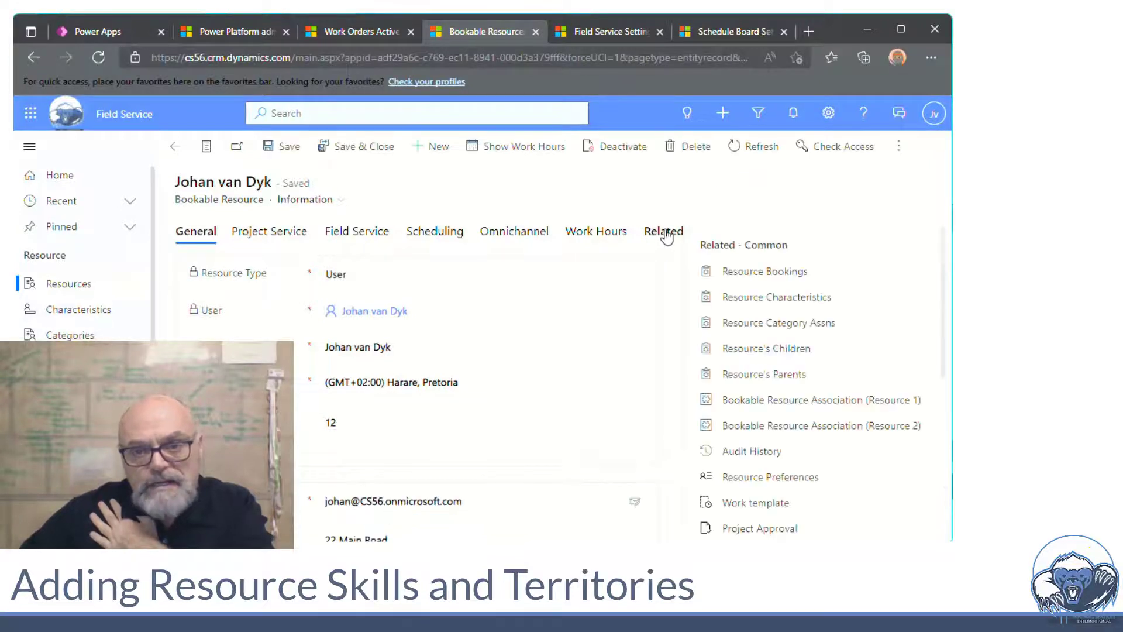
pyautogui.scroll(-3, 822, 354)
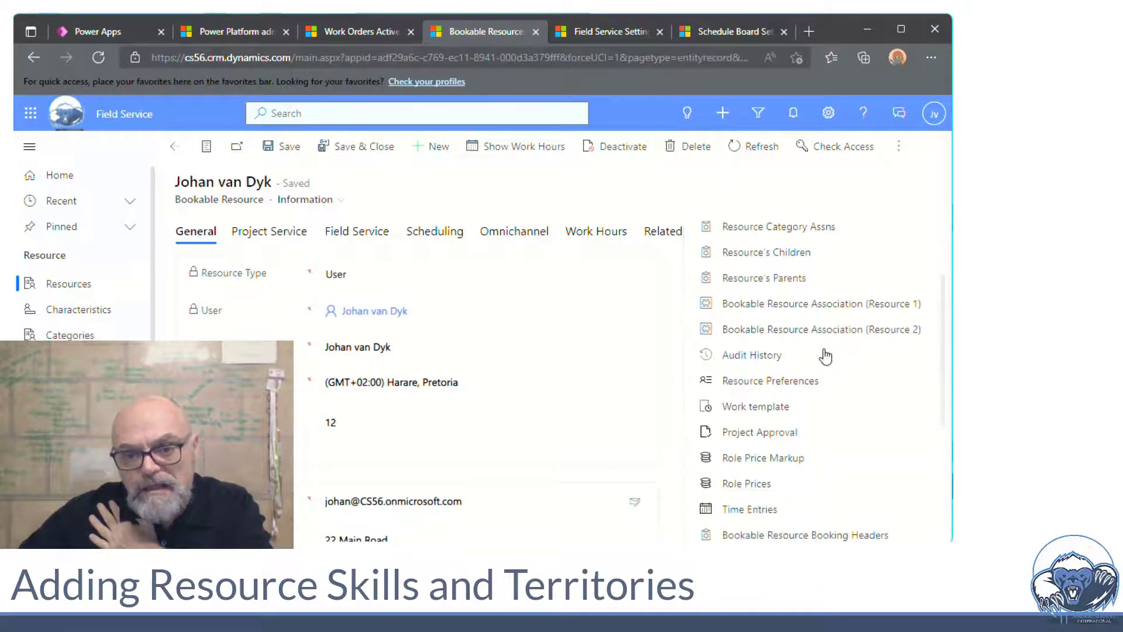
pyautogui.scroll(-3, 825, 356)
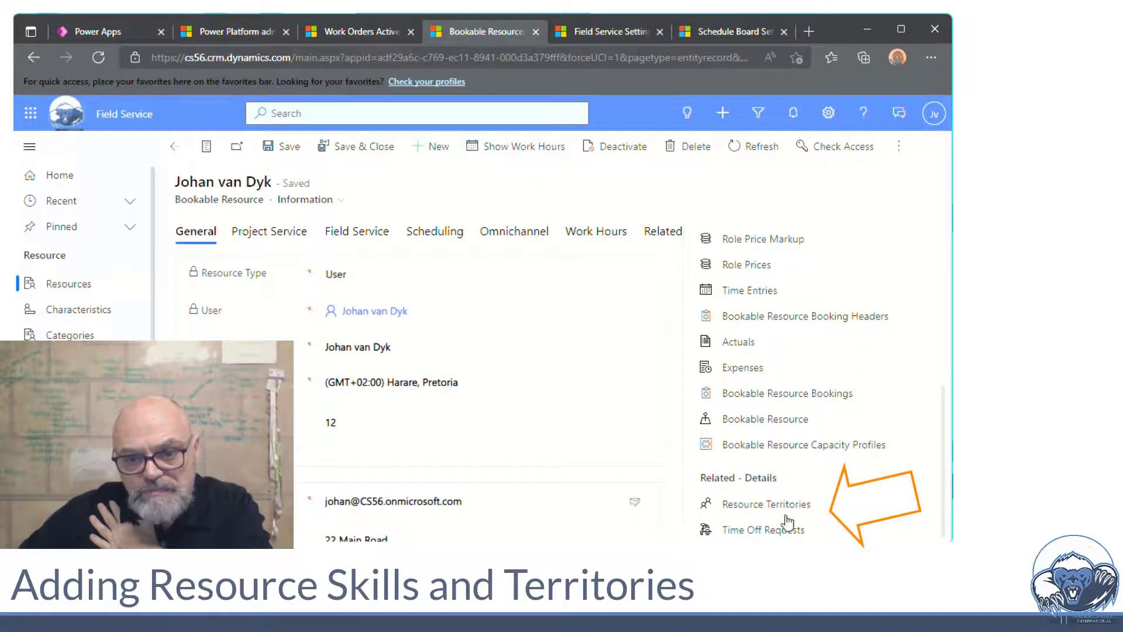
pyautogui.click(789, 514)
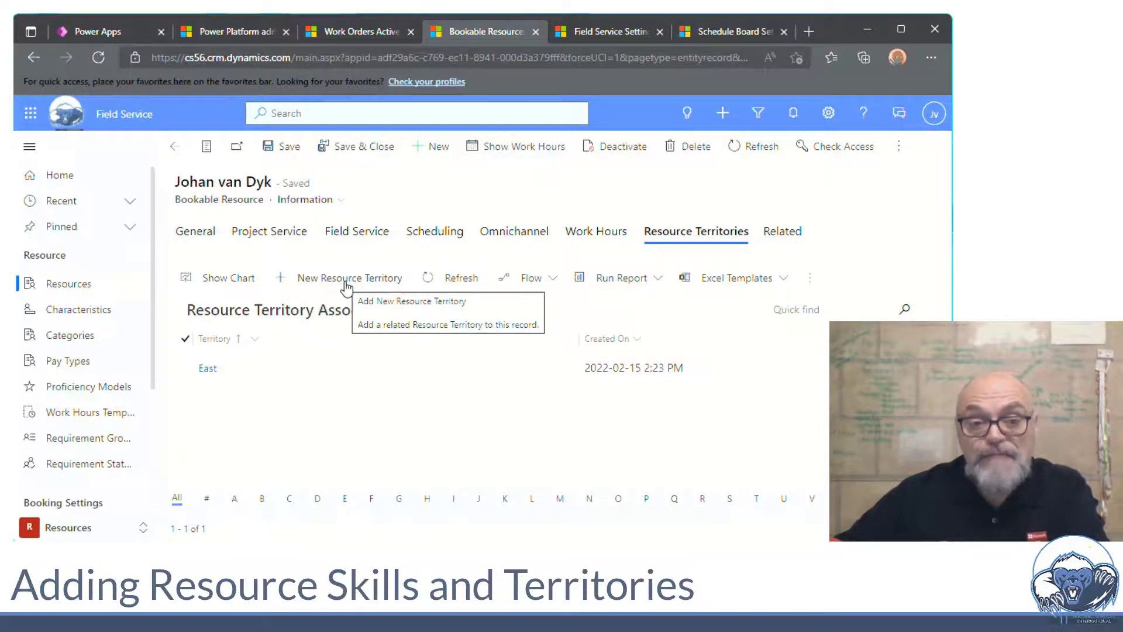
# Add Africa as a new resource territory, save it, then switch to Field Service Settings
pyautogui.click(346, 279)
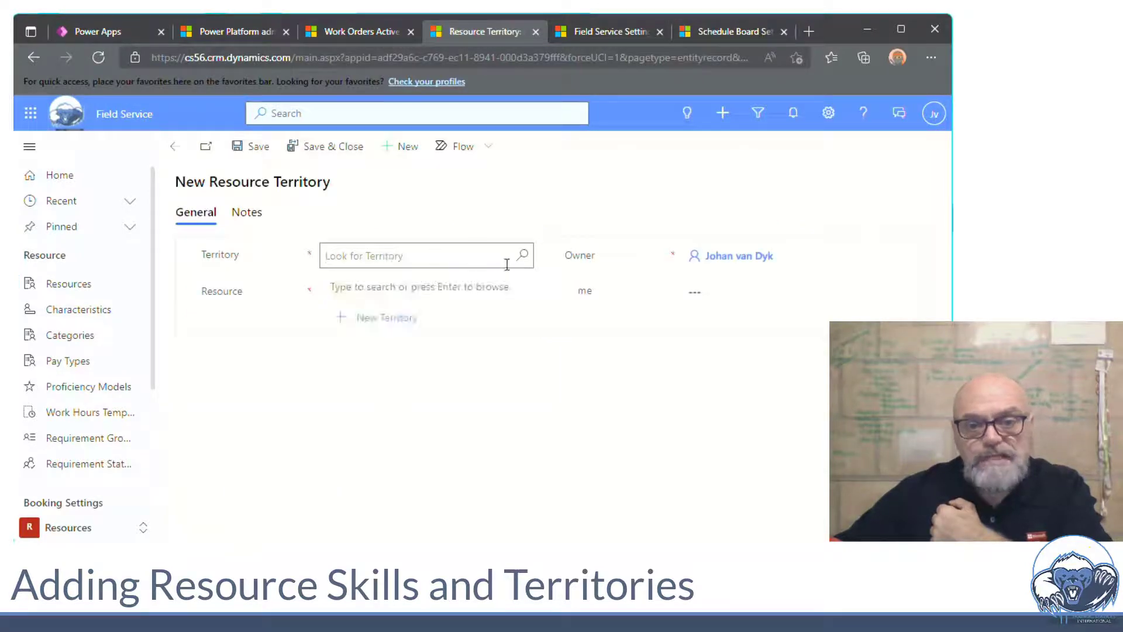
pyautogui.click(523, 257)
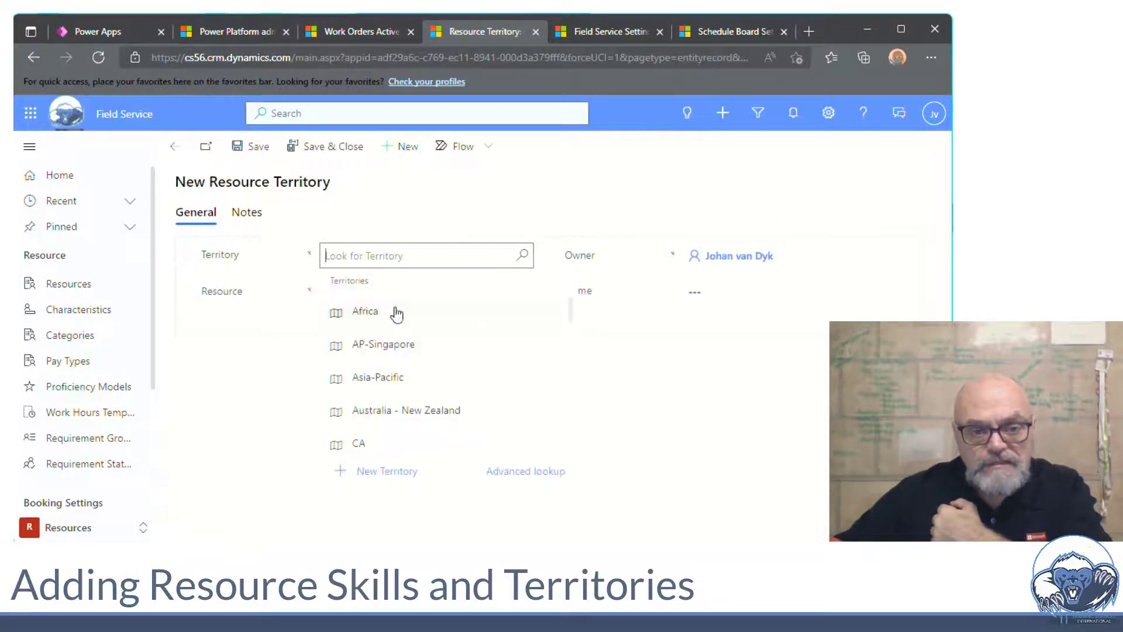
pyautogui.click(397, 314)
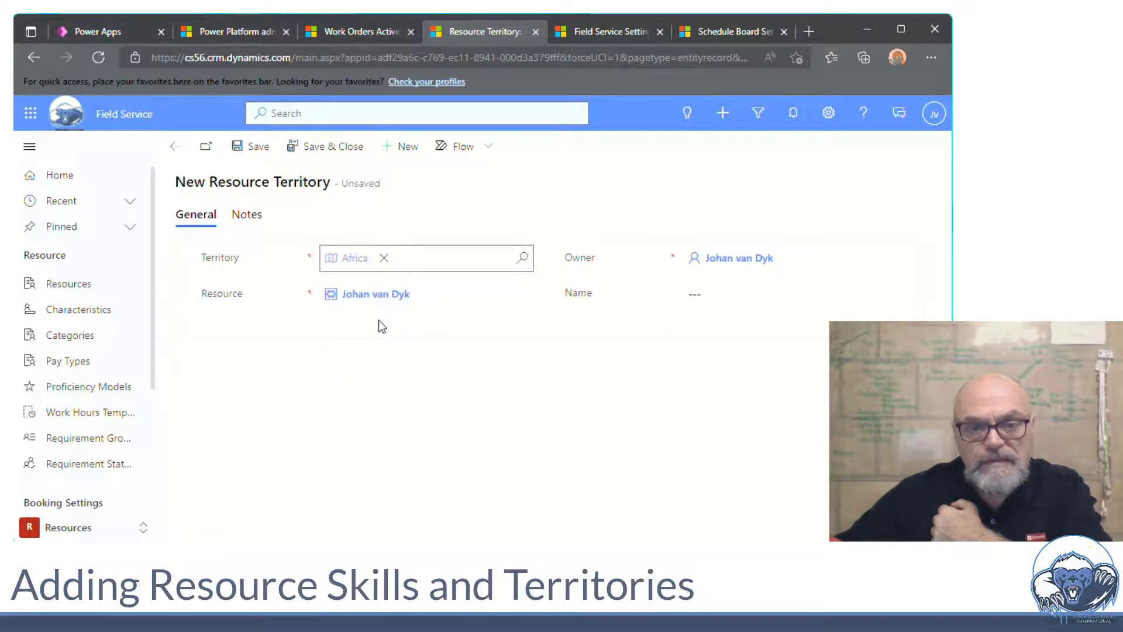
pyautogui.click(326, 149)
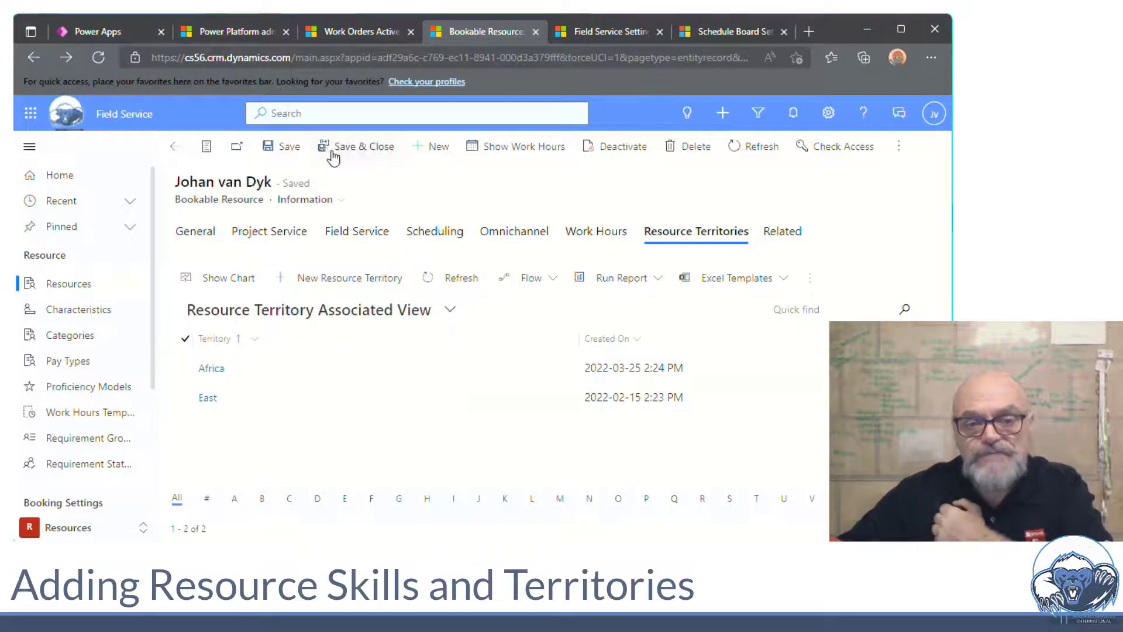
pyautogui.click(606, 33)
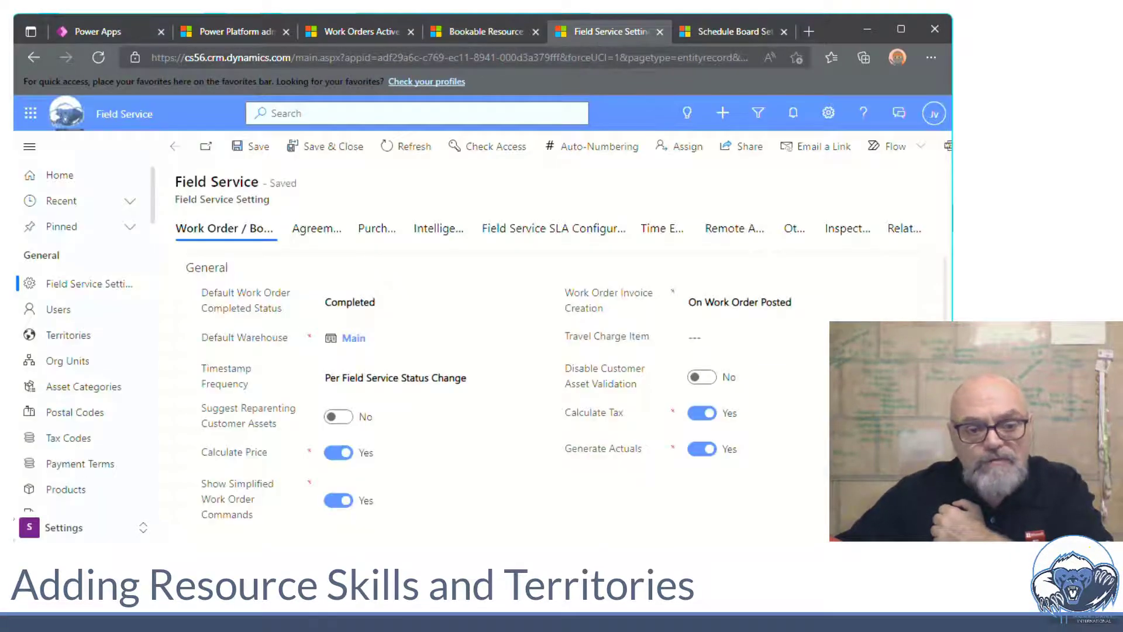
# Review the Territories list, then show the resource's Field Service details with warehouse Truck 1
pyautogui.click(76, 340)
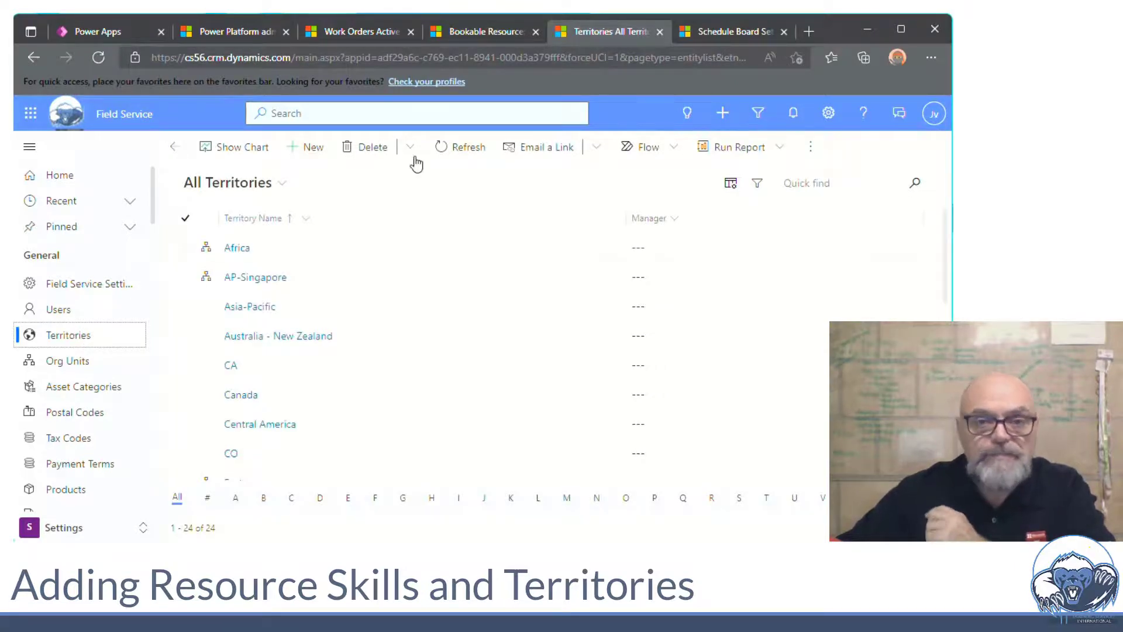
pyautogui.click(488, 36)
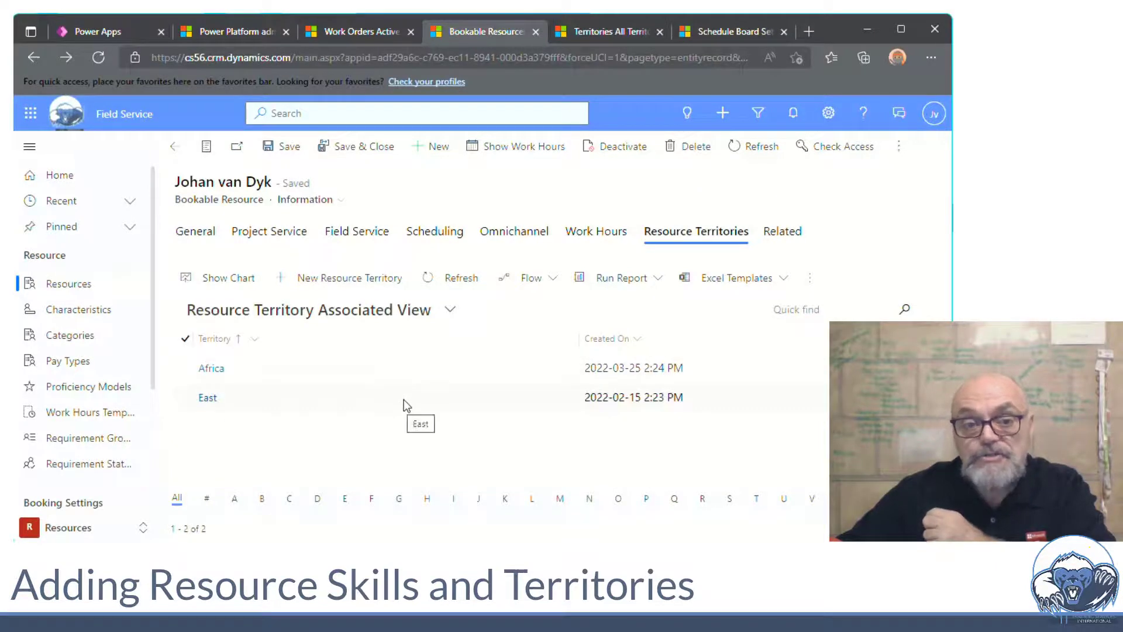
pyautogui.click(359, 234)
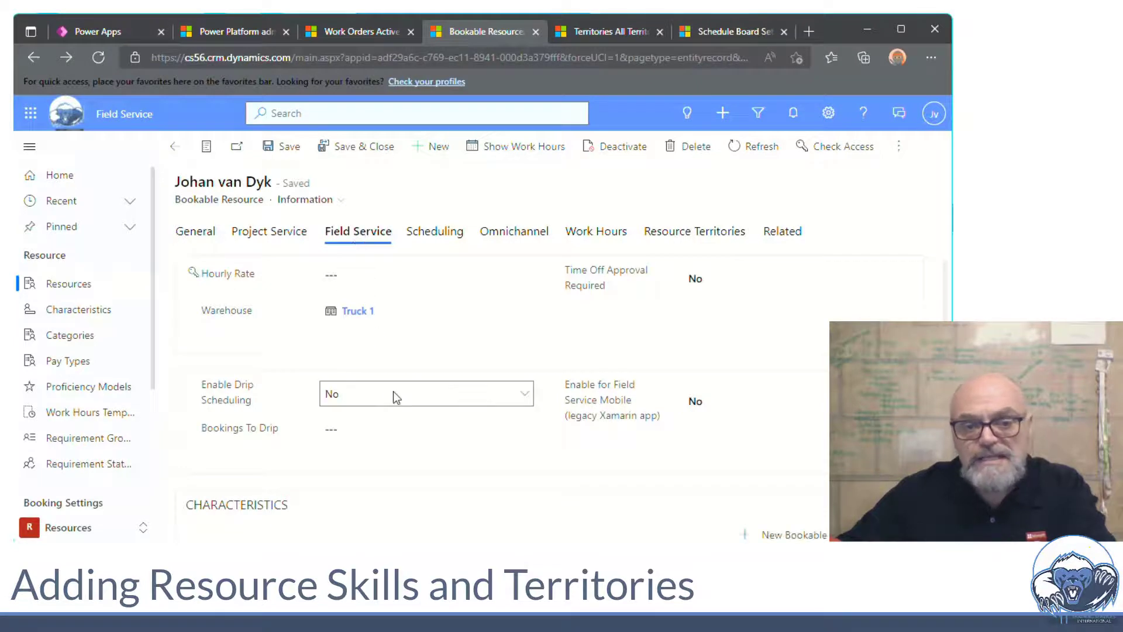
# Show the technician's Field Service tab and scroll to his three skill characteristics
pyautogui.click(286, 240)
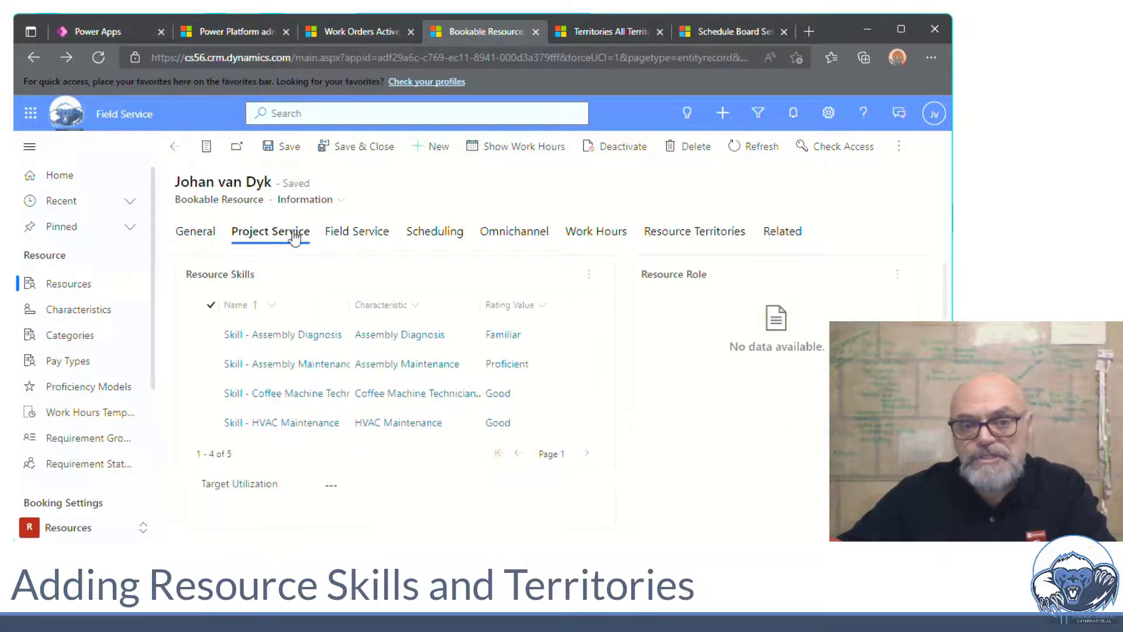
pyautogui.click(354, 232)
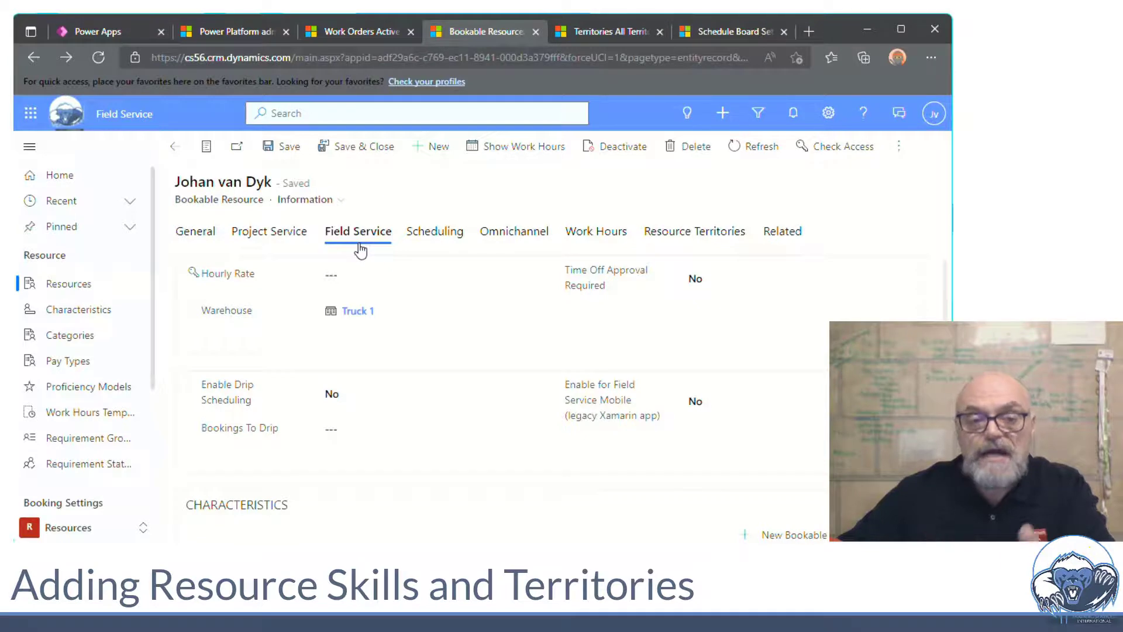
pyautogui.scroll(-3, 385, 345)
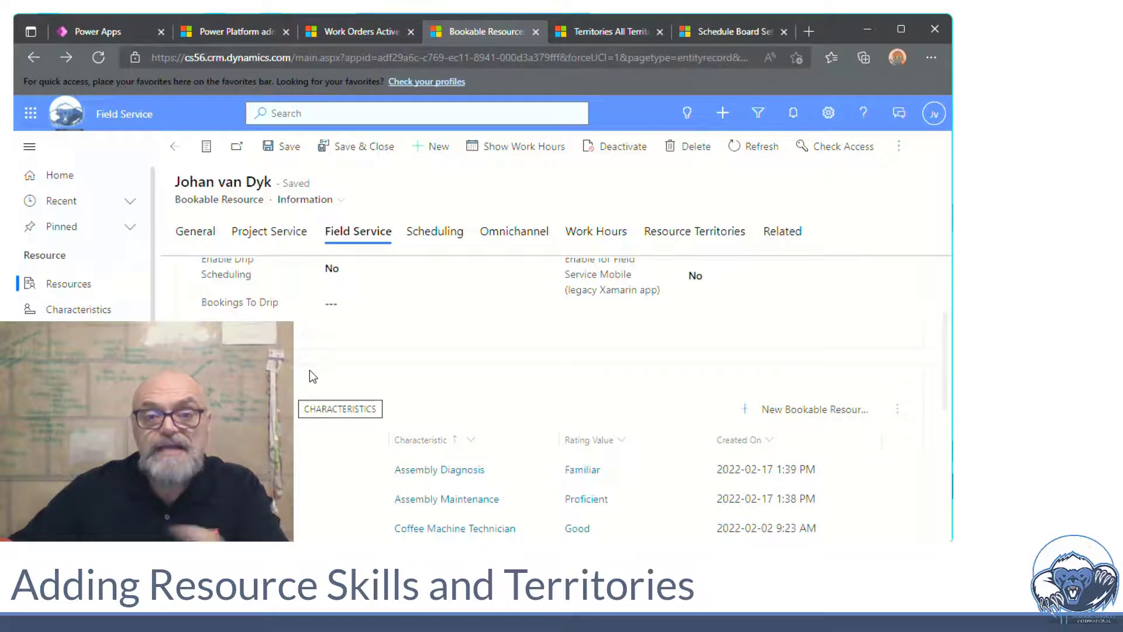
# Start adding a resource characteristic and choose + New Characteristic from the Skill Name lookup
pyautogui.click(794, 413)
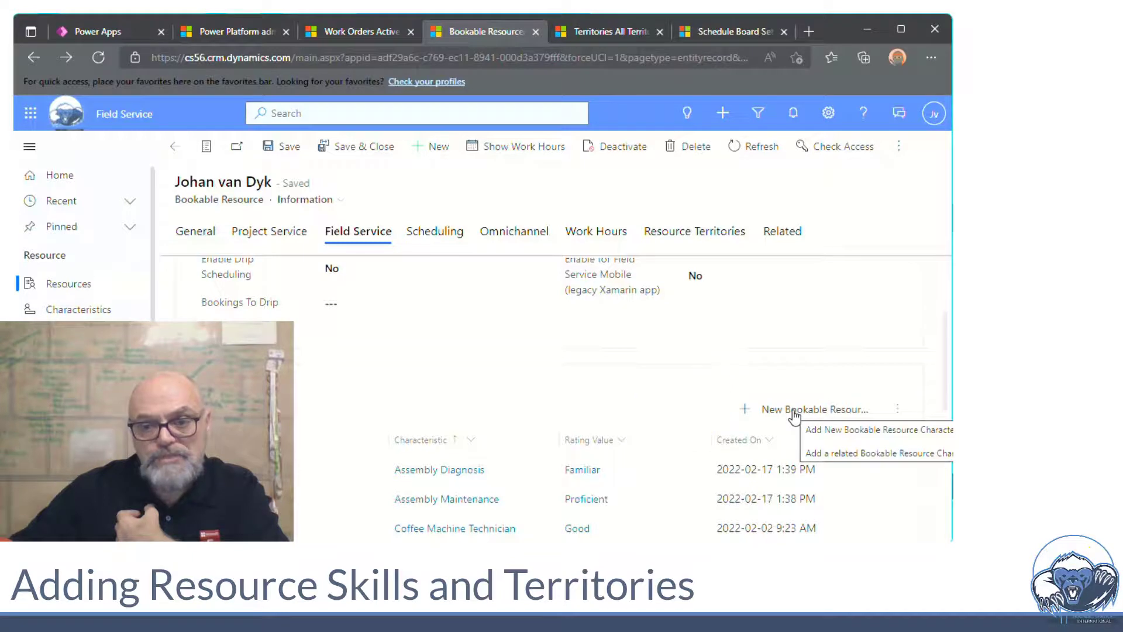
pyautogui.click(795, 418)
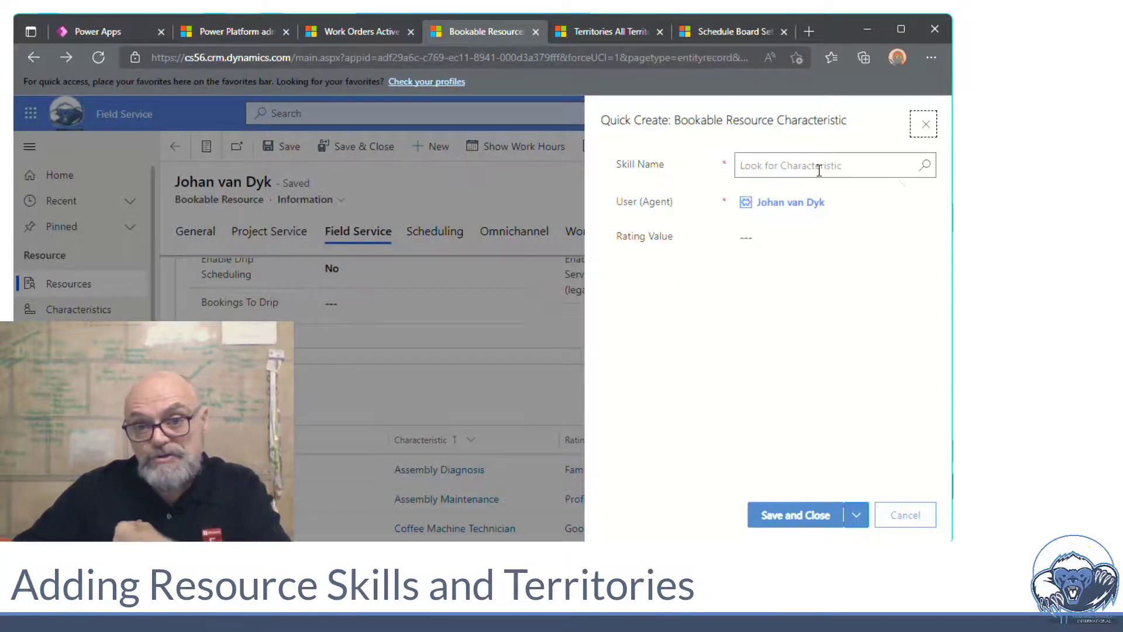
pyautogui.click(925, 169)
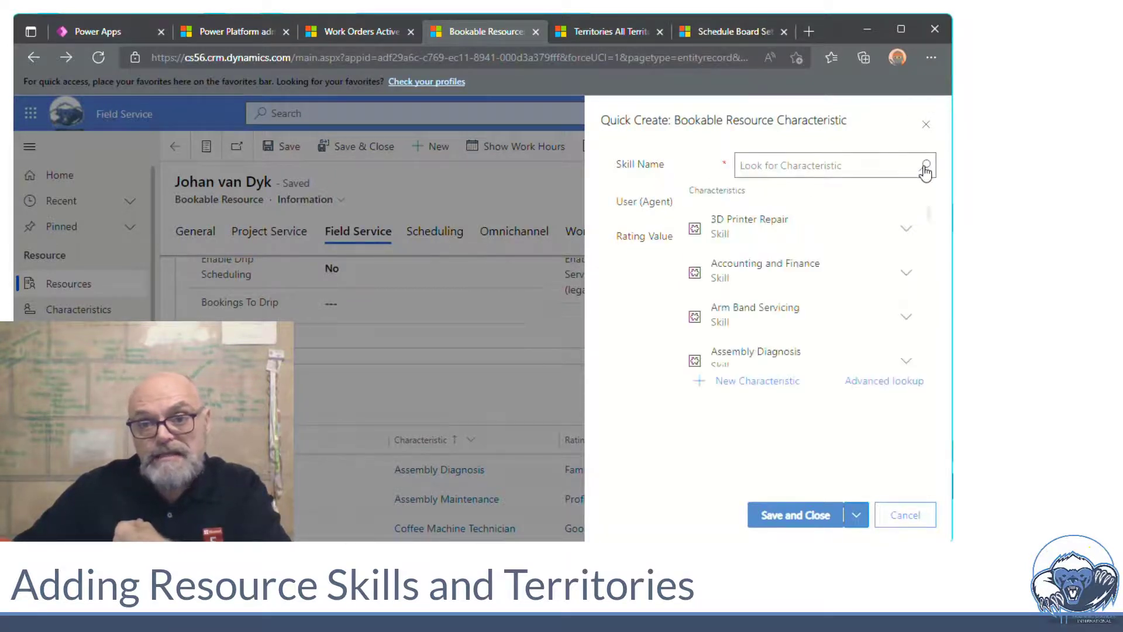
pyautogui.click(765, 383)
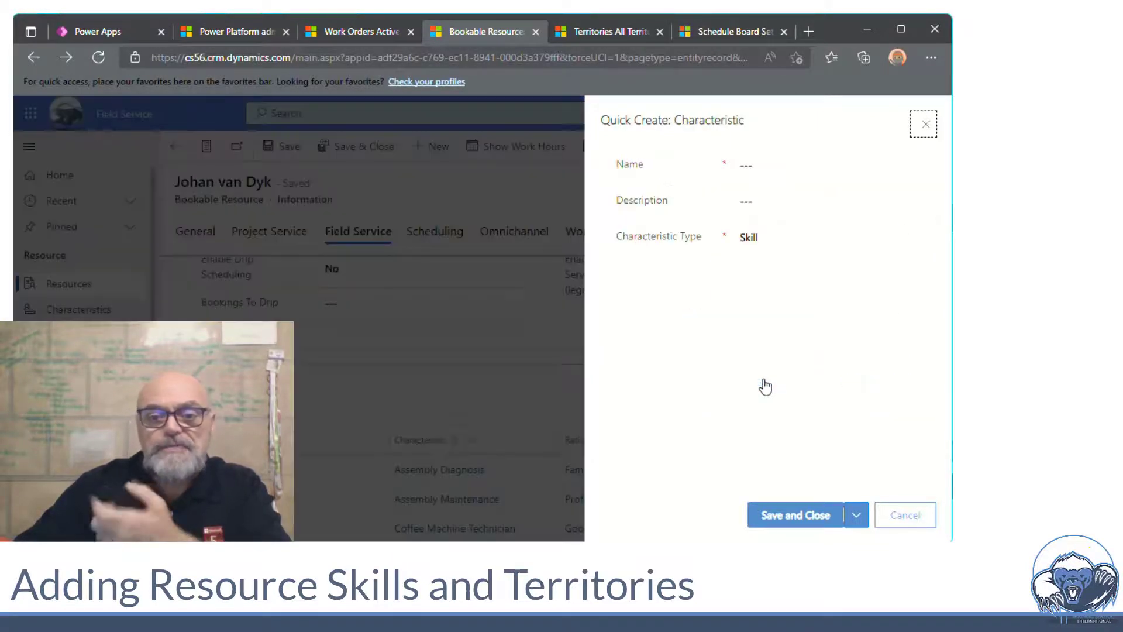
# Name the new skill 'Coffee Machine Setup' and paste the same text as its description
pyautogui.click(781, 167)
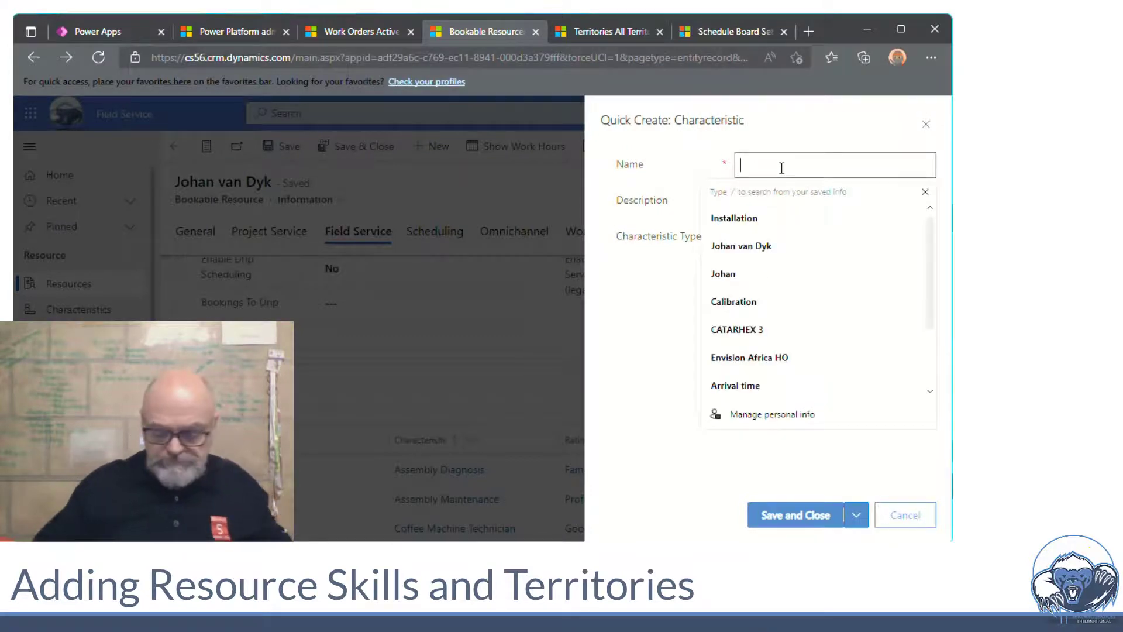
pyautogui.write('Coffee Machine Setup')
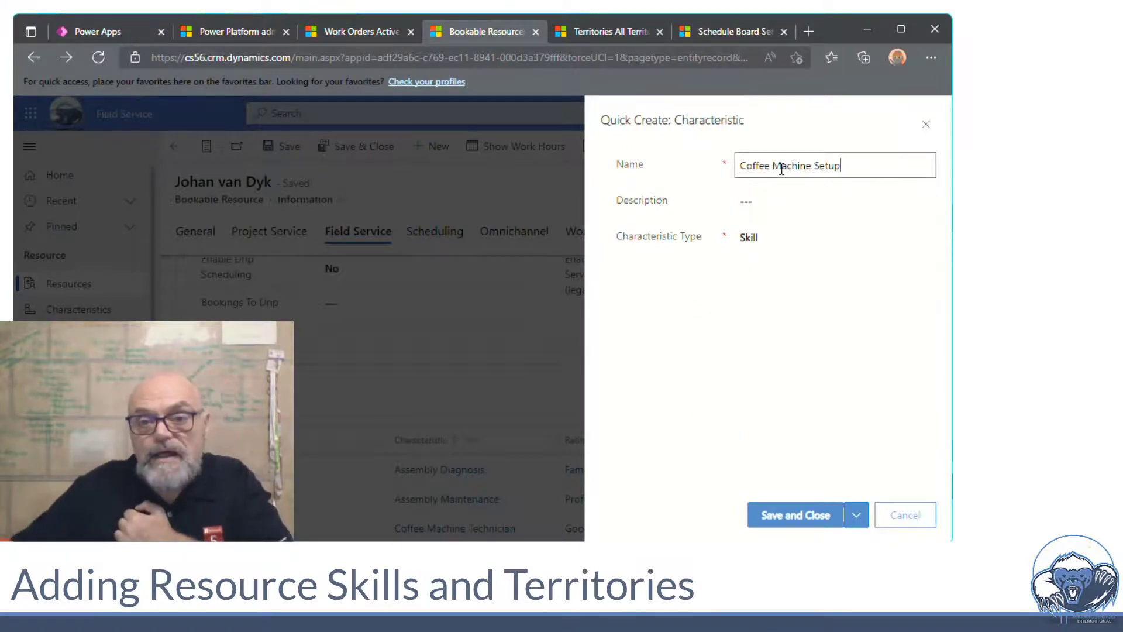
pyautogui.click(775, 205)
pyautogui.click(850, 166)
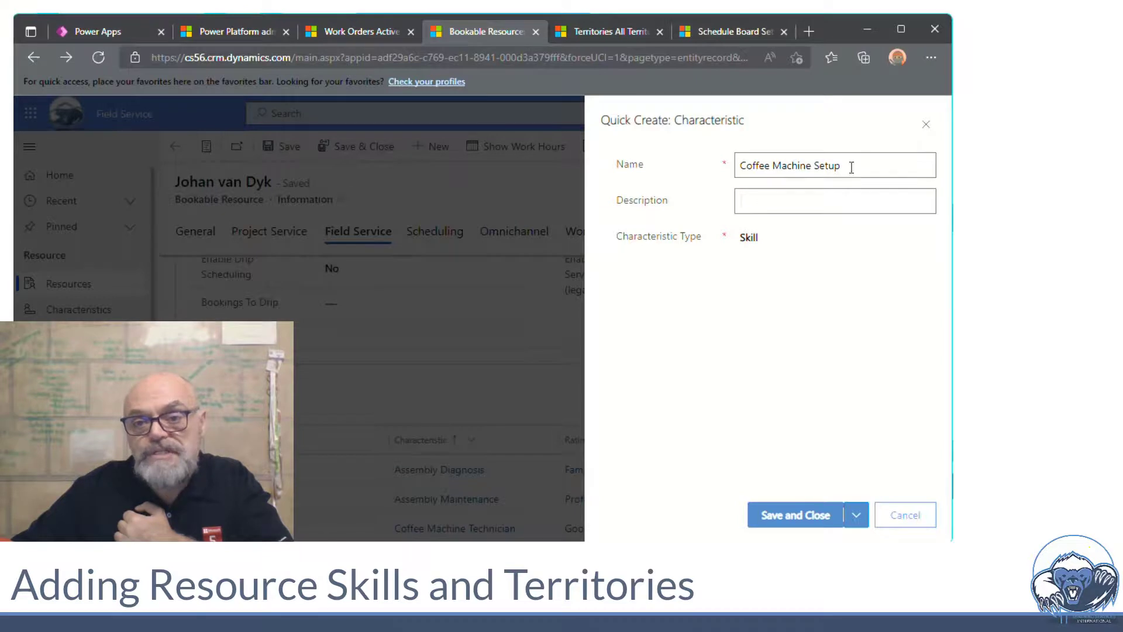
pyautogui.moveTo(850, 165); pyautogui.dragTo(698, 173)
pyautogui.hotkey('ctrl', 'c')
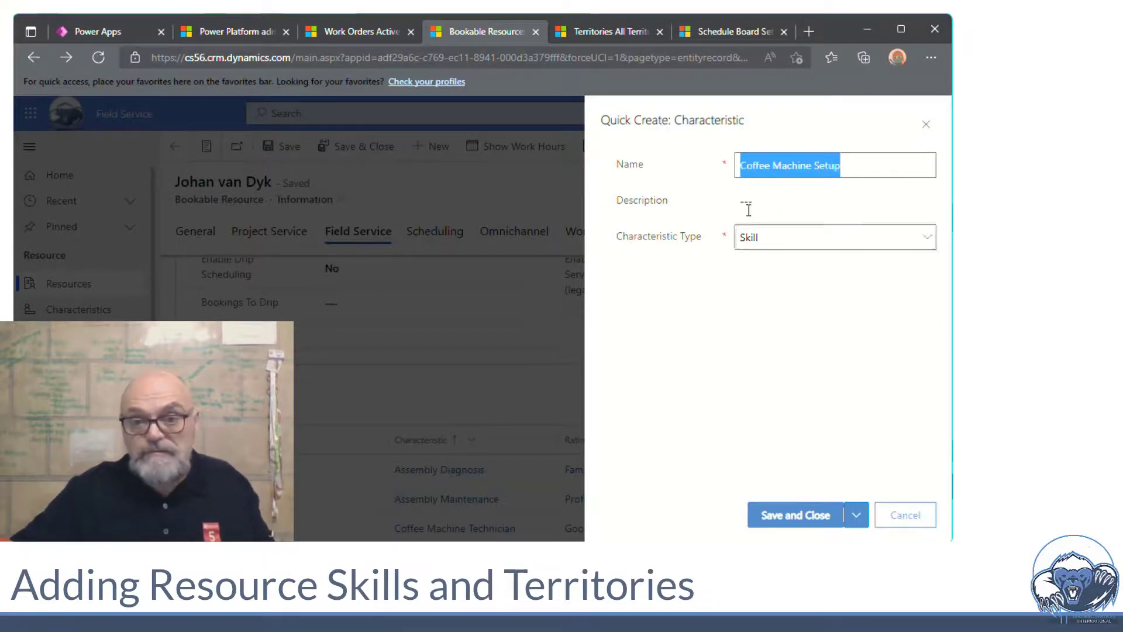
pyautogui.click(756, 200)
pyautogui.hotkey('ctrl', 'v')
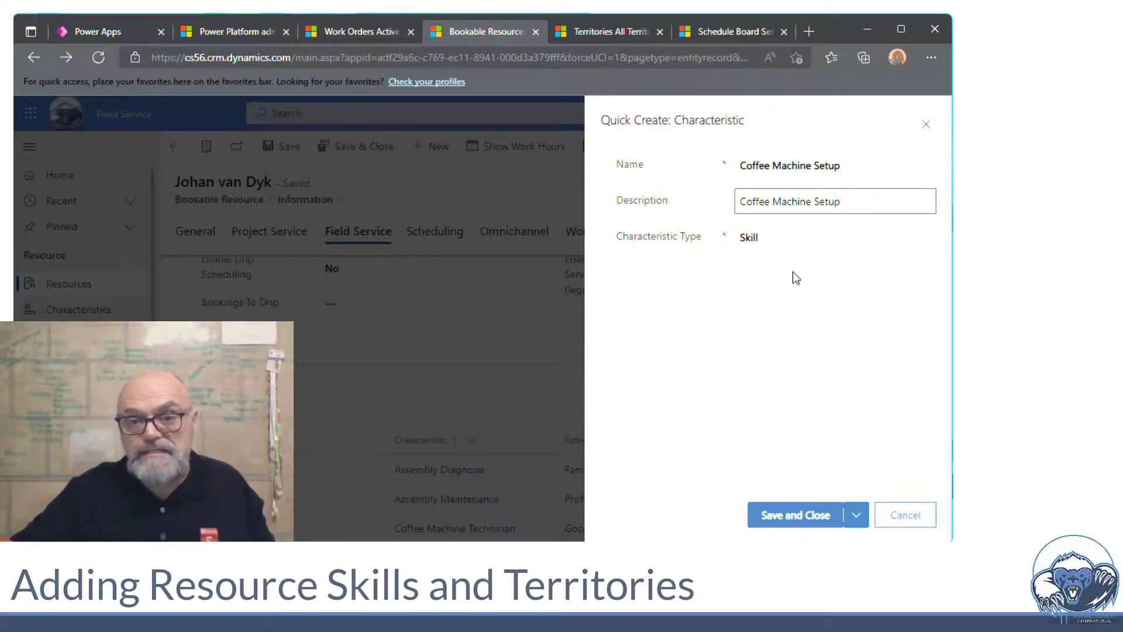
# Keep the characteristic type as Skill and save the new characteristic
pyautogui.click(792, 249)
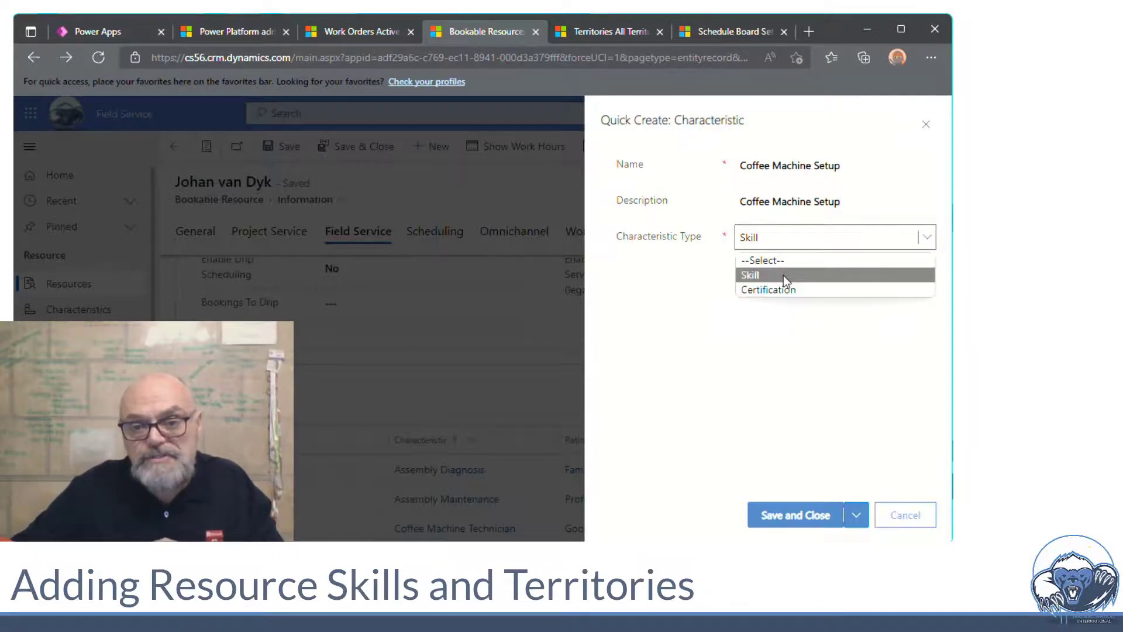
pyautogui.click(784, 275)
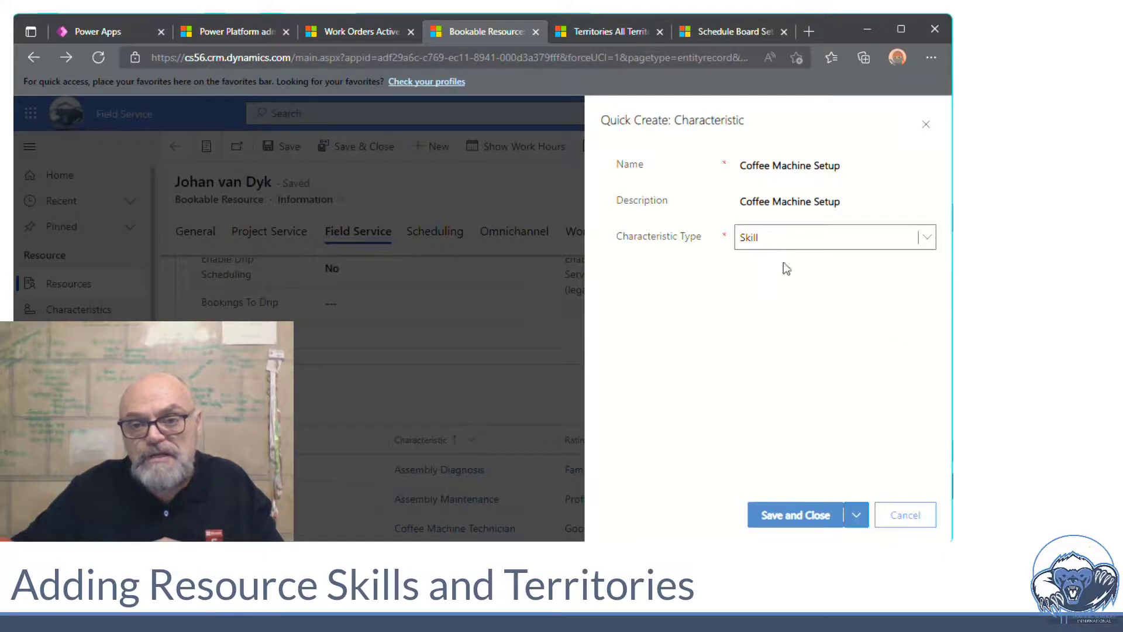
pyautogui.click(791, 523)
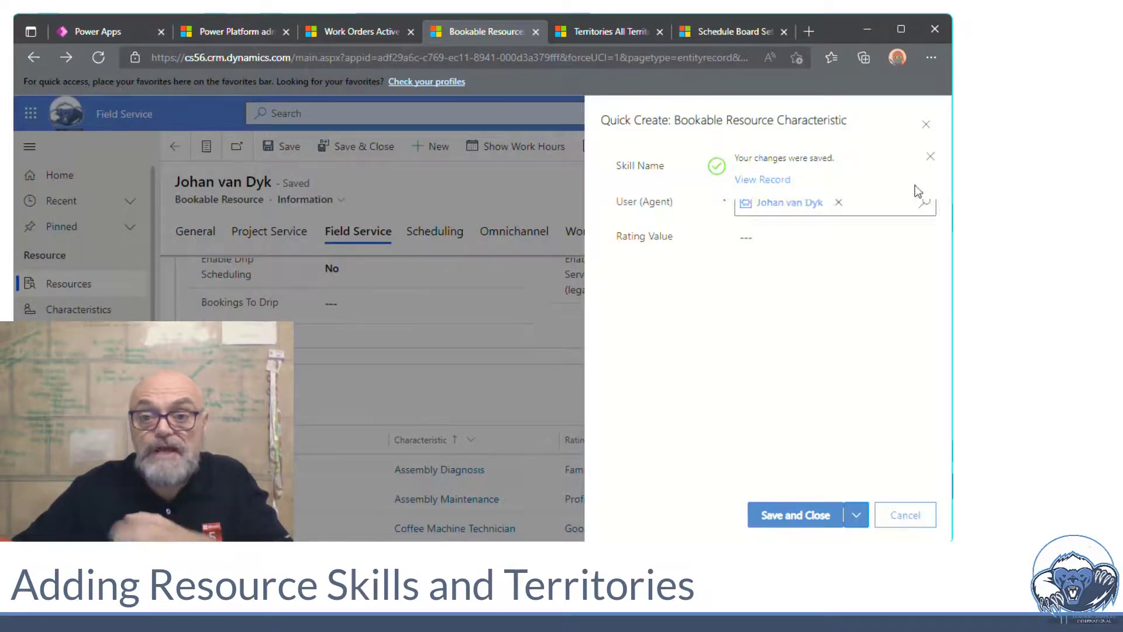
# Rate the Coffee Machine Setup skill as Proficient and save it to the technician's characteristics
pyautogui.click(930, 157)
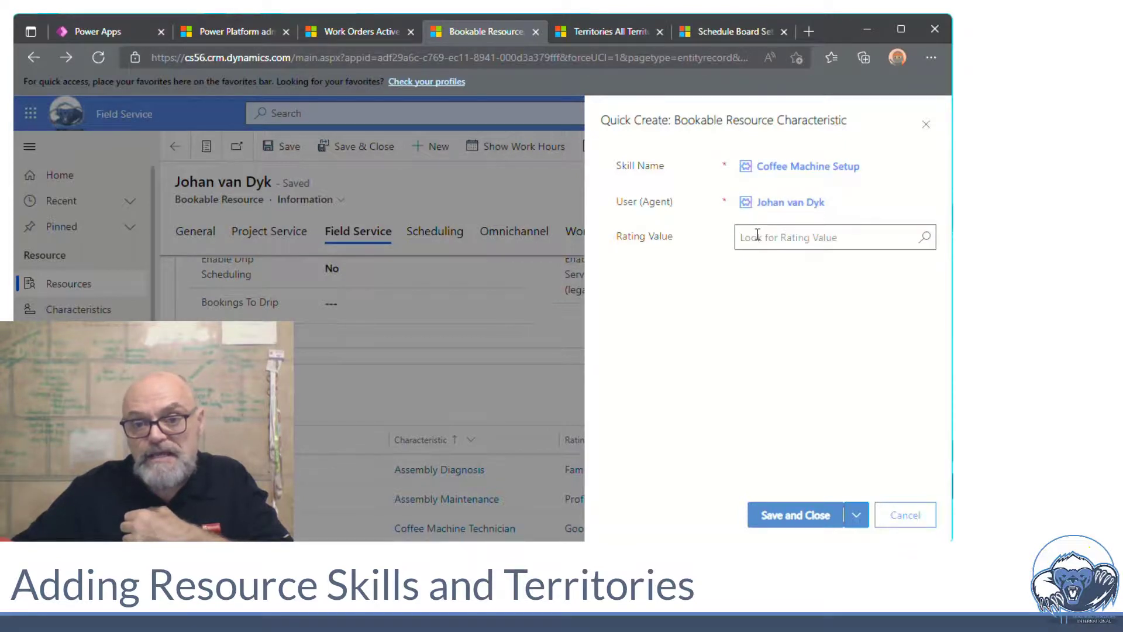
pyautogui.click(923, 240)
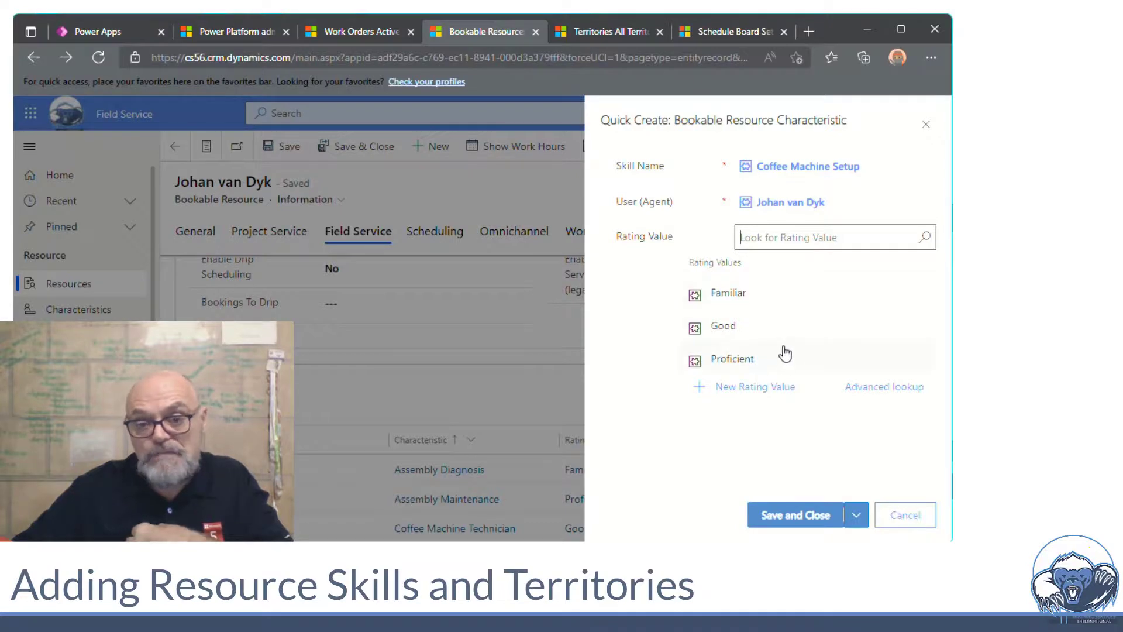
pyautogui.click(783, 367)
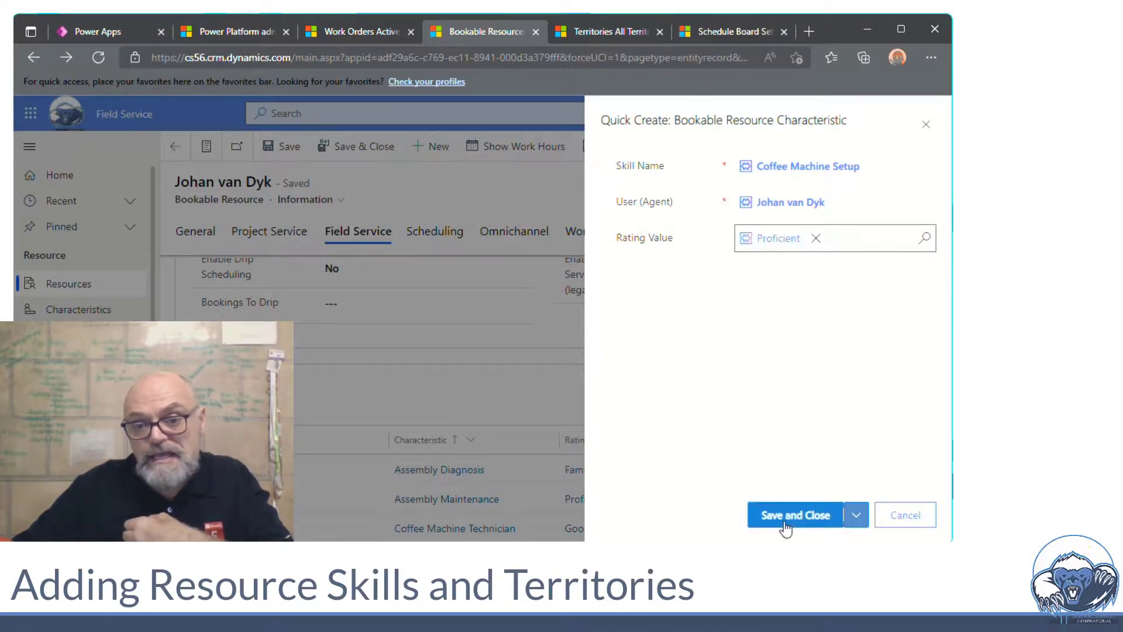
pyautogui.click(797, 515)
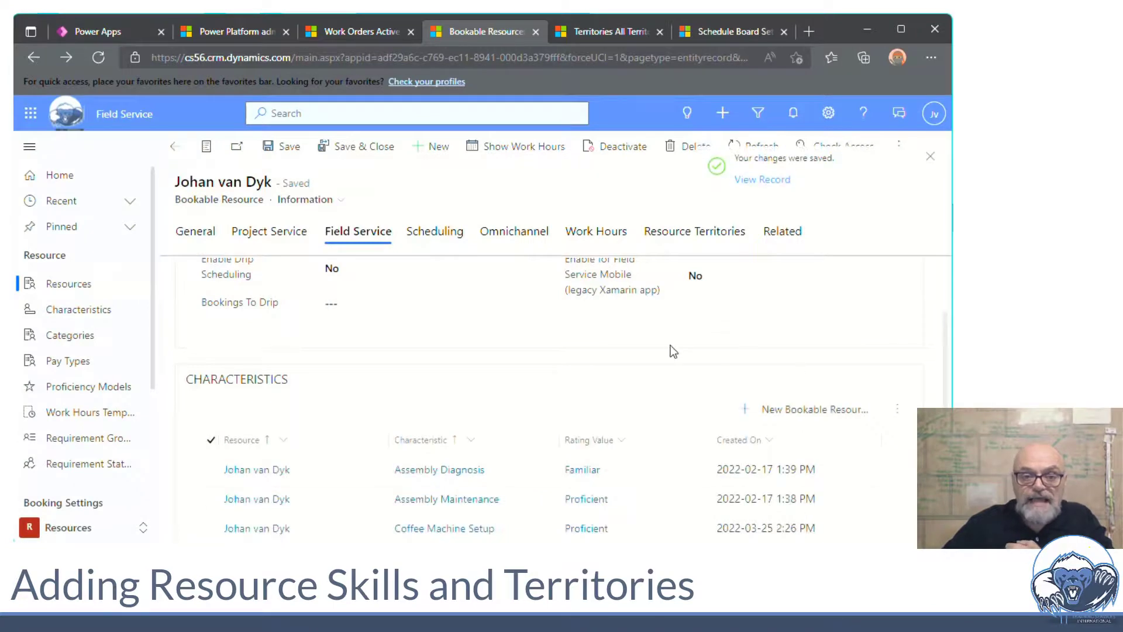
# Open the next user resource from Active Bookable Resources and view its empty Field Service characteristics
pyautogui.click(77, 287)
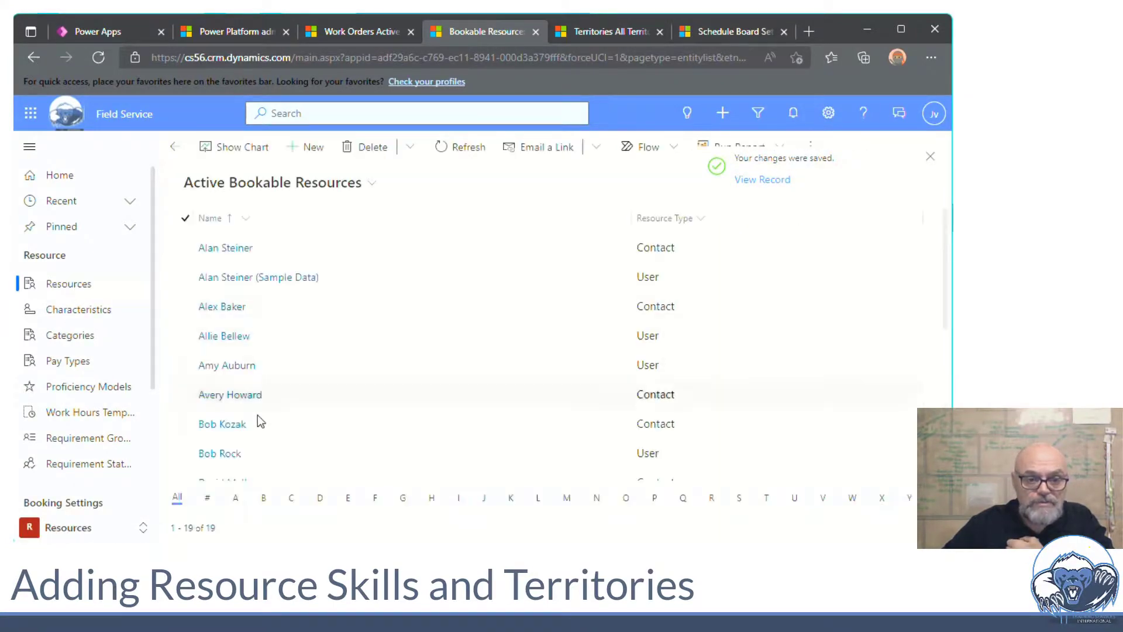
pyautogui.scroll(-3, 260, 421)
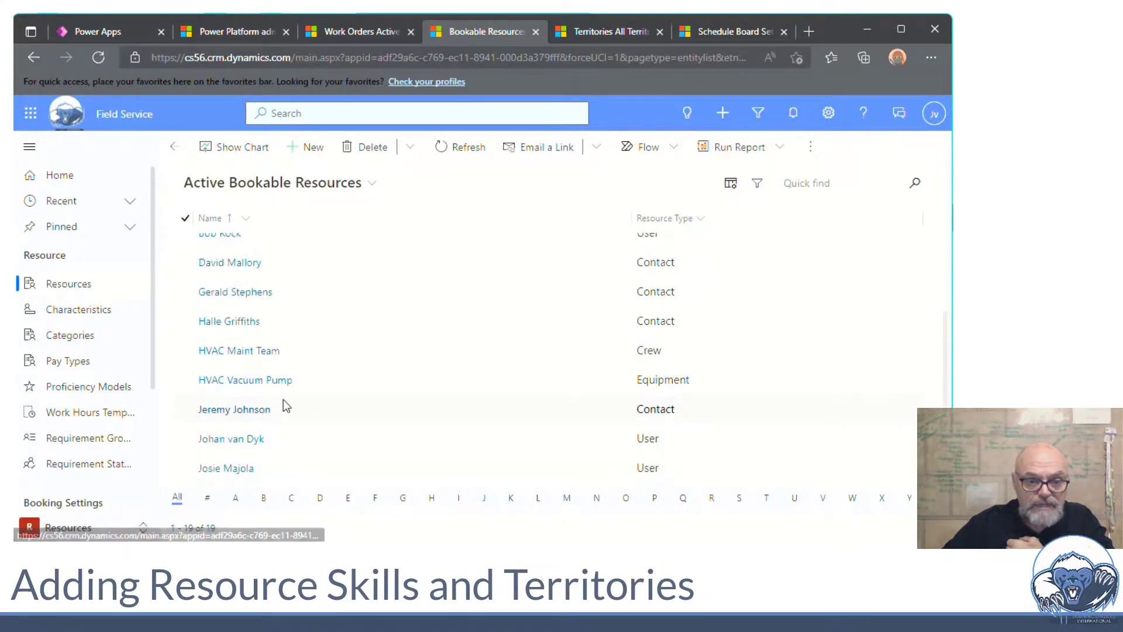
pyautogui.scroll(-2, 284, 403)
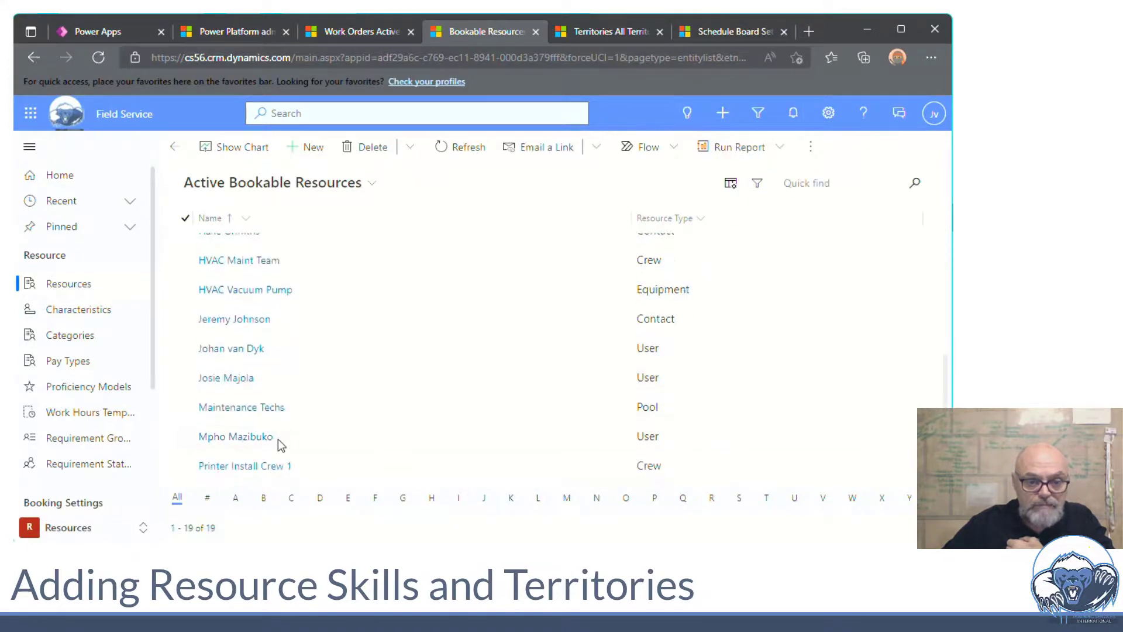
pyautogui.click(234, 434)
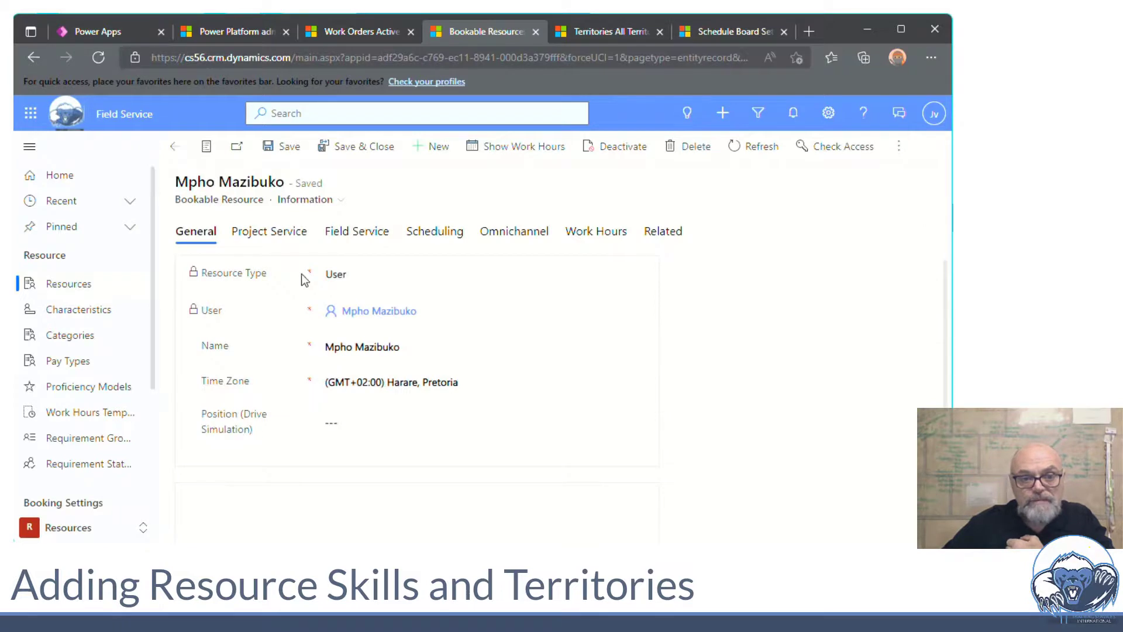
pyautogui.click(355, 235)
pyautogui.scroll(-2, 401, 446)
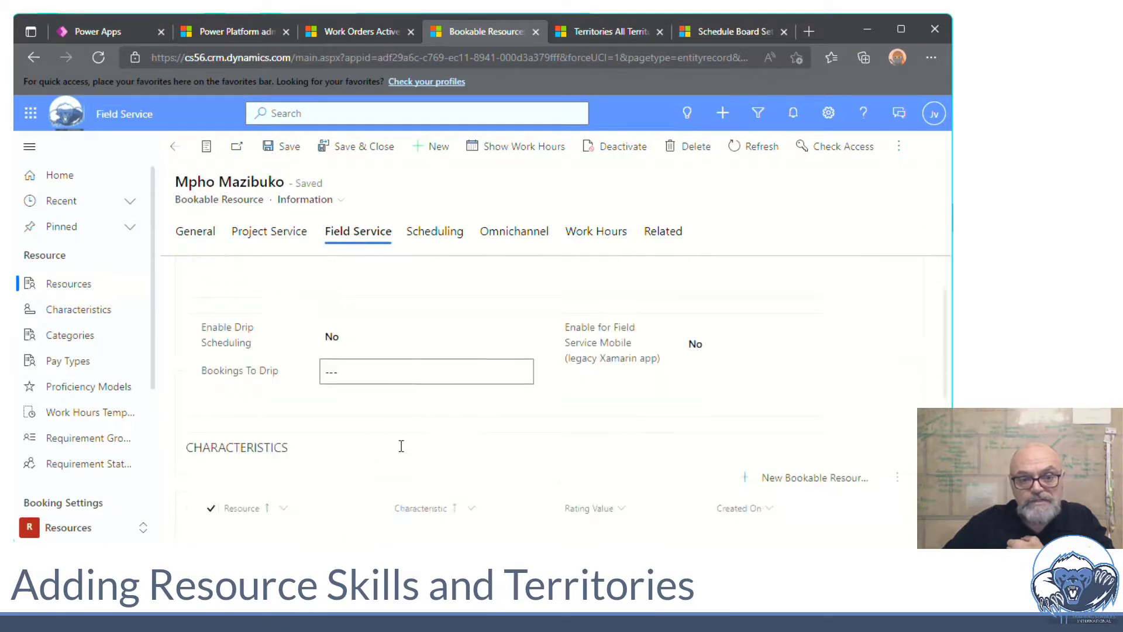